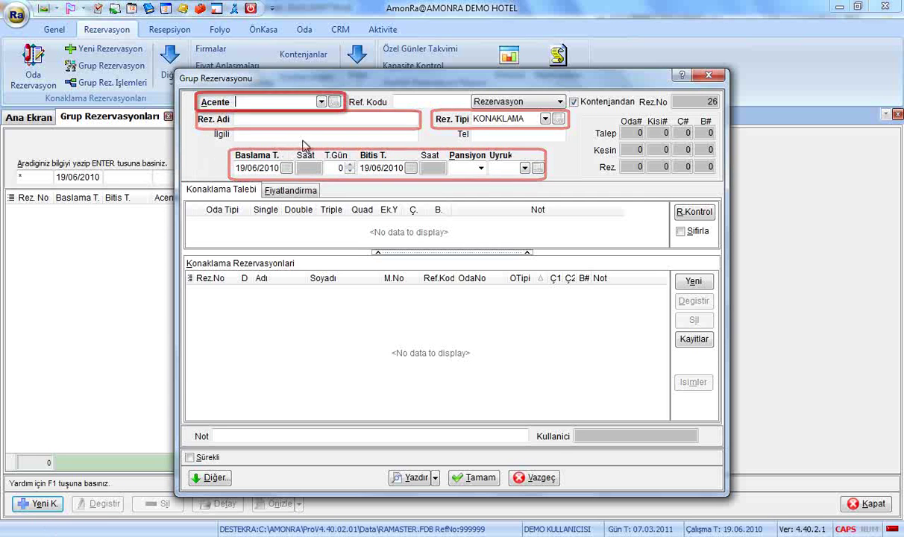
Step: Choose AMONRA as the agency and enter the reservation's reference code
{"action": "left_click", "coordinate": [322, 102]}
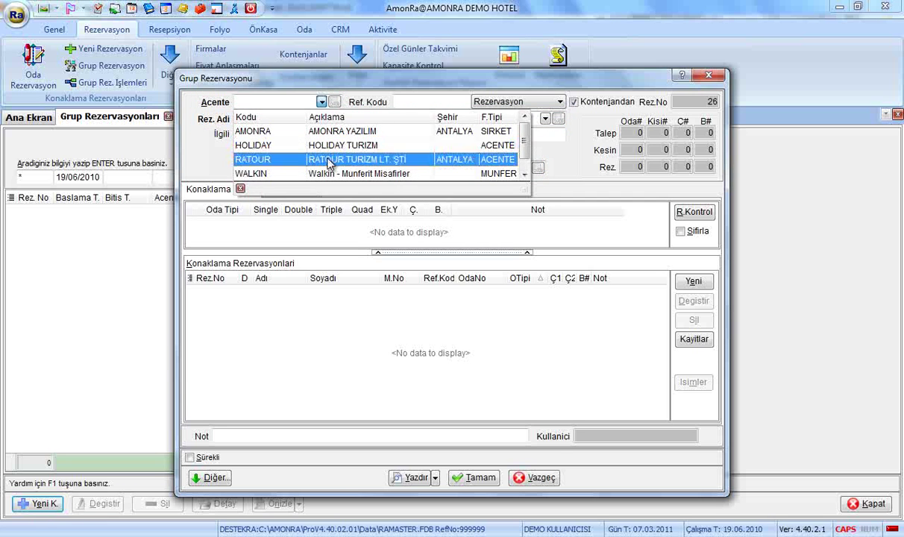
{"action": "left_click", "coordinate": [339, 134]}
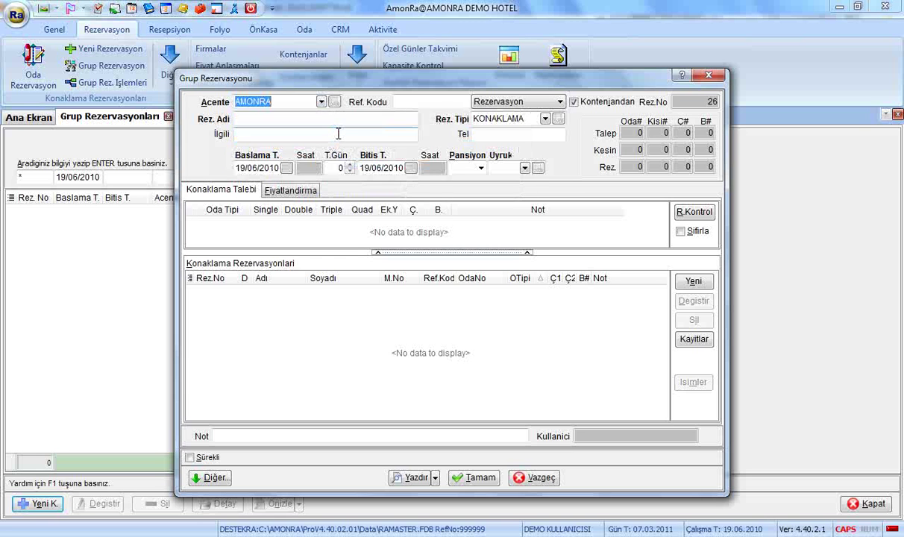
{"action": "left_click", "coordinate": [422, 103]}
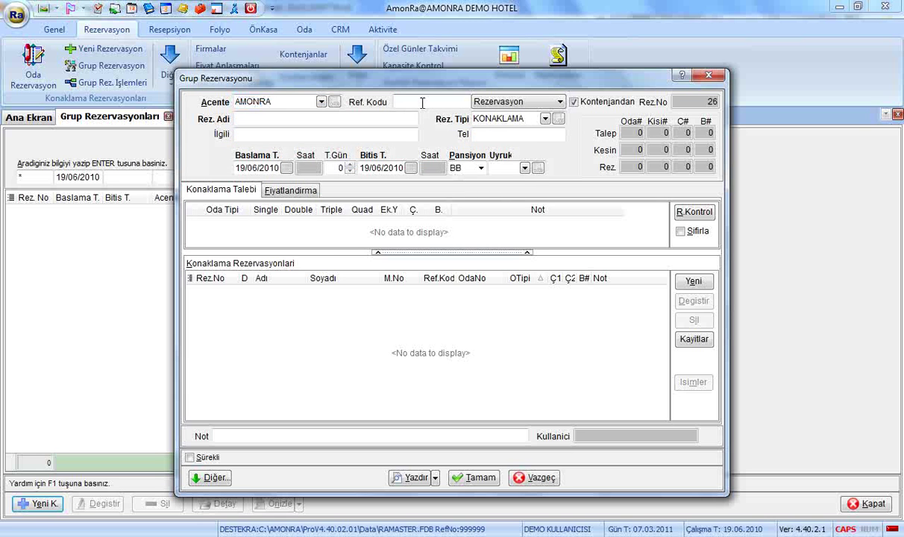
{"action": "type", "text": "323232323"}
{"action": "left_click", "coordinate": [507, 101]}
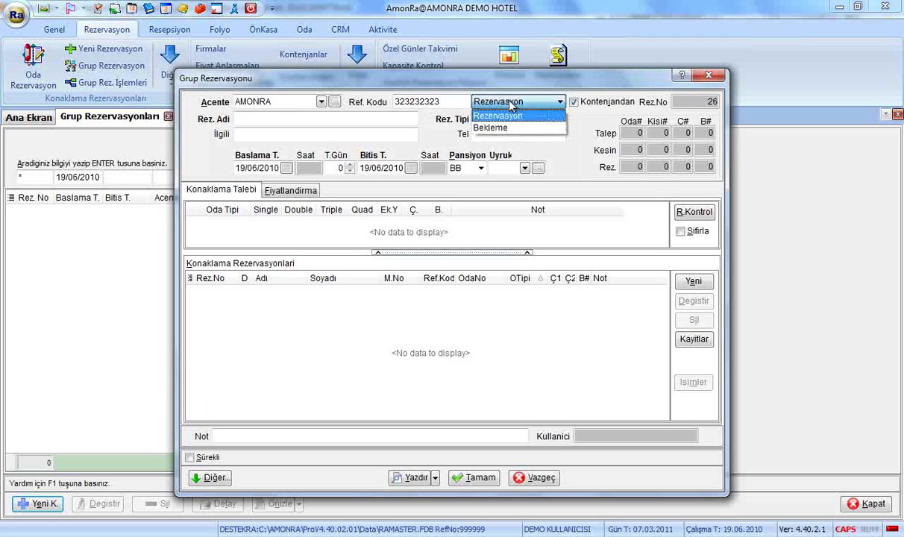
{"action": "key", "text": "Down"}
{"action": "key", "text": "Return"}
{"action": "left_click", "coordinate": [510, 105]}
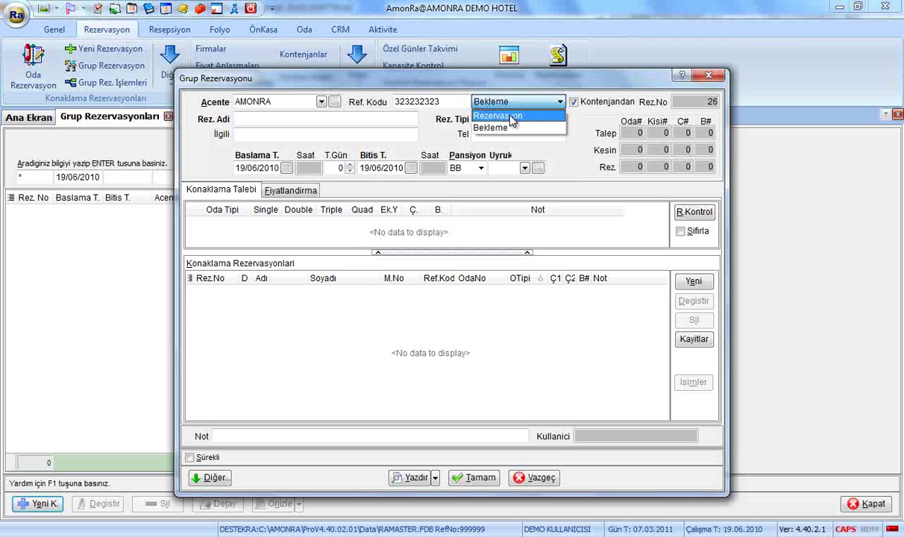
{"action": "left_click", "coordinate": [512, 117]}
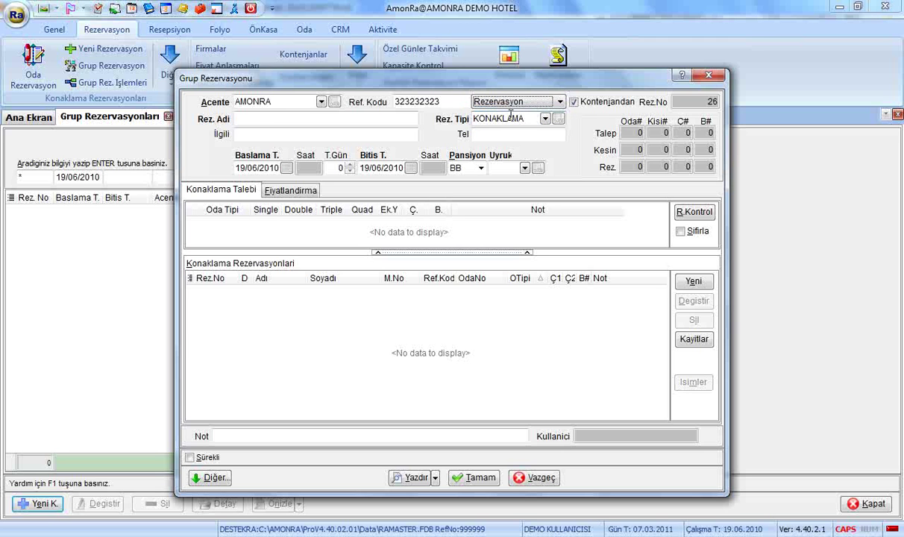
{"action": "left_click", "coordinate": [588, 107]}
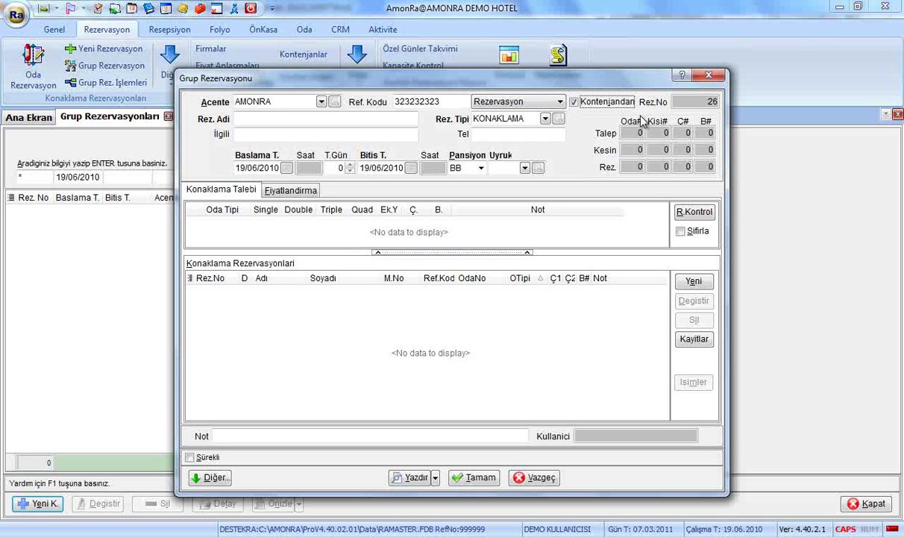
Step: Name the reservation 'AMONRA BAYİ TOPLANTISI' and keep reservation type KONAKLAMA
{"action": "left_click", "coordinate": [380, 119]}
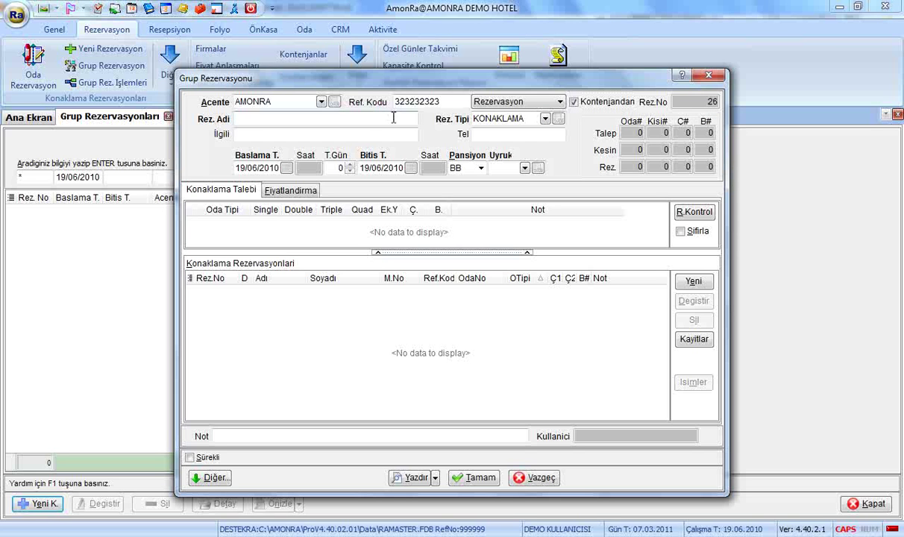
{"action": "type", "text": "AMONRA BAYİ TOPLAN"}
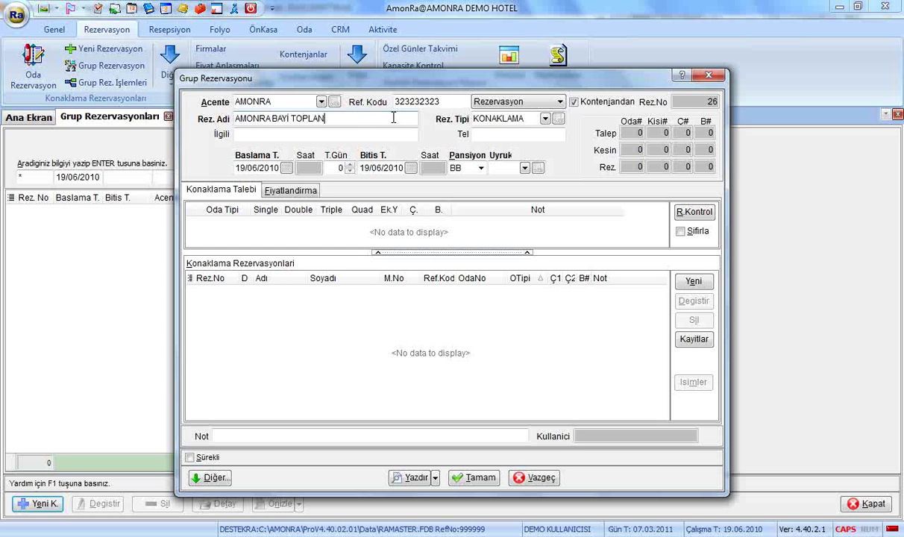
{"action": "type", "text": "SI"}
{"action": "key", "text": "Tab"}
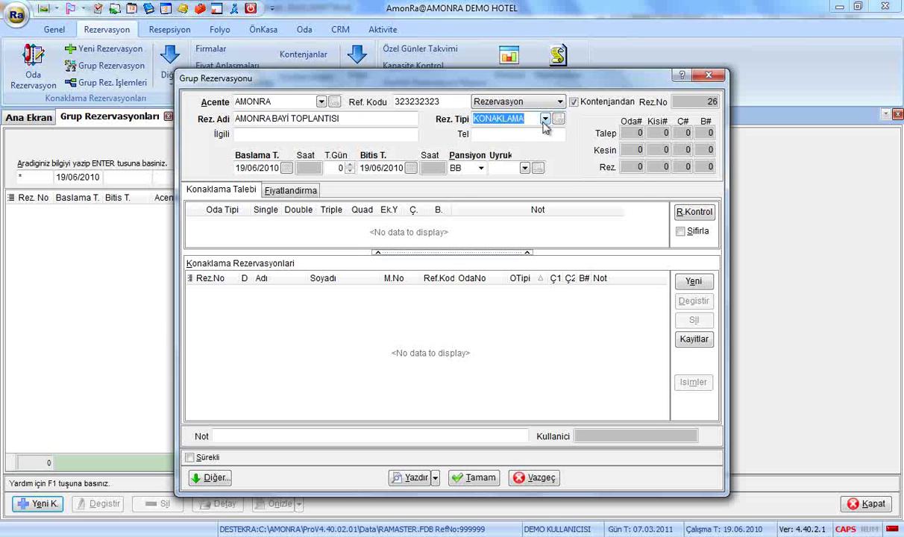
{"action": "left_click", "coordinate": [545, 119]}
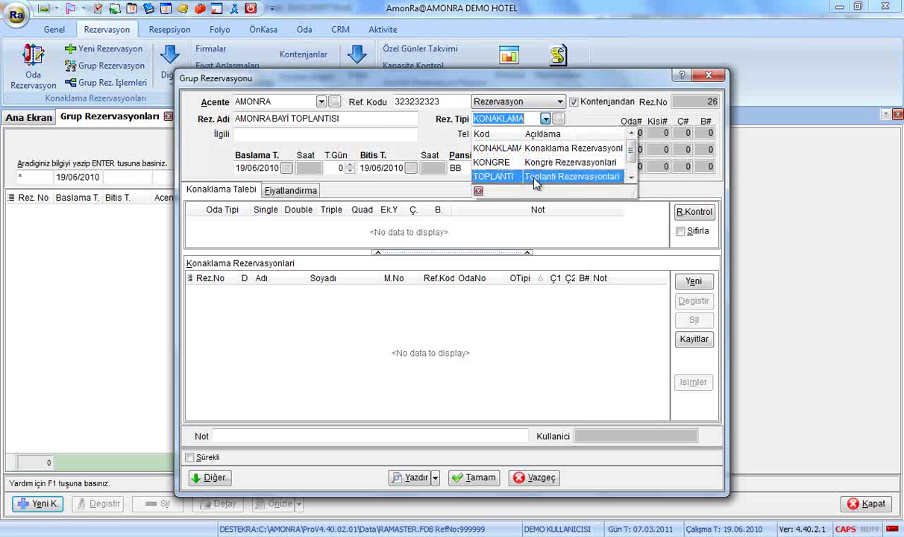
{"action": "left_click", "coordinate": [539, 149]}
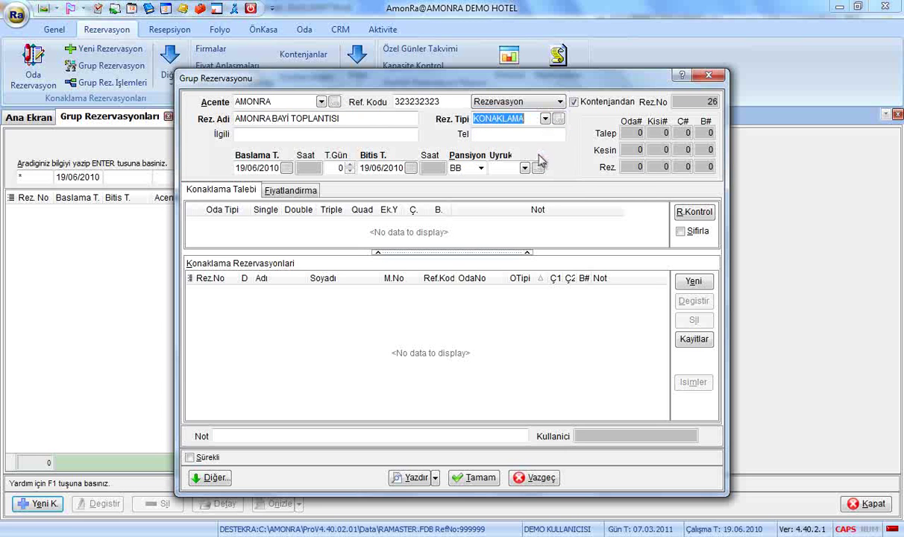
Step: Fill in the contact person's name and phone number
{"action": "left_click", "coordinate": [396, 134]}
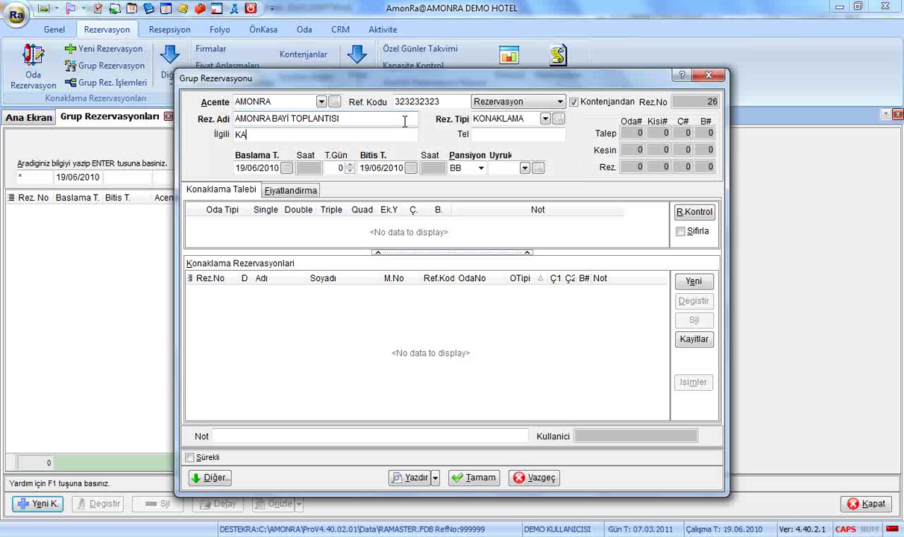
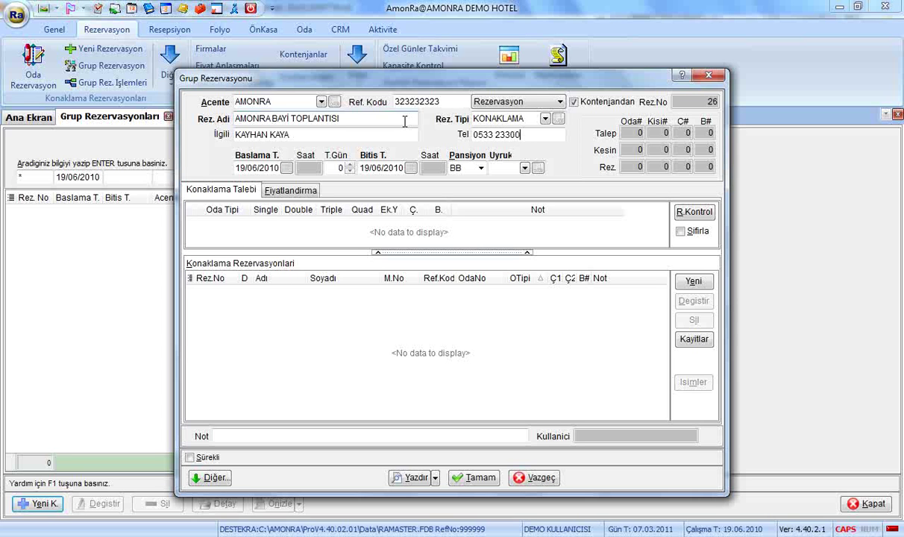
{"action": "type", "text": "0"}
{"action": "key", "text": "Tab"}
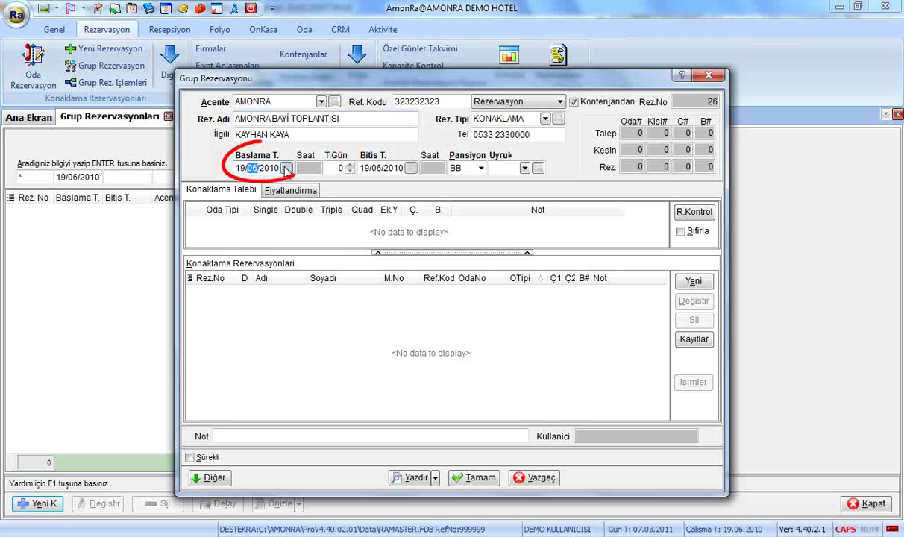
Step: Start the stay on 19/03/2011 for 7 nights, ending 26/03/2011
{"action": "type", "text": "3/11"}
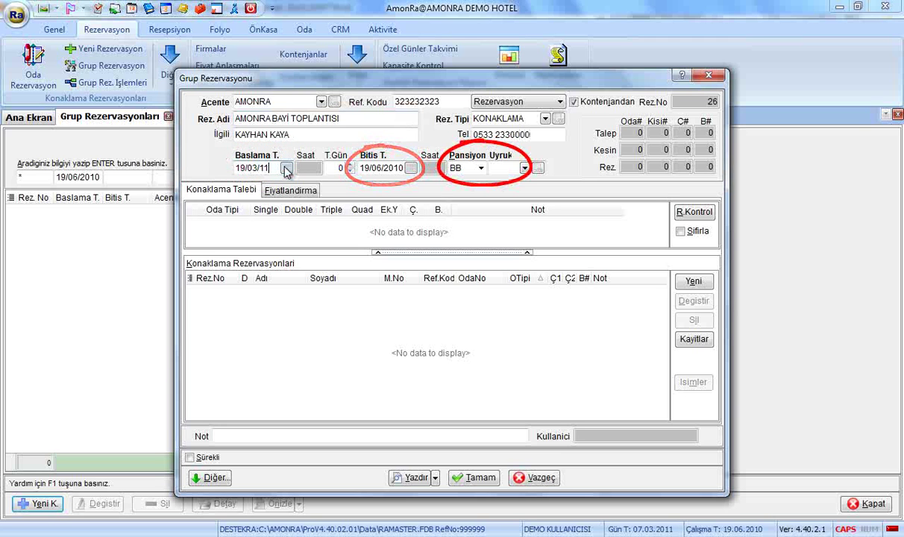
{"action": "key", "text": "Tab"}
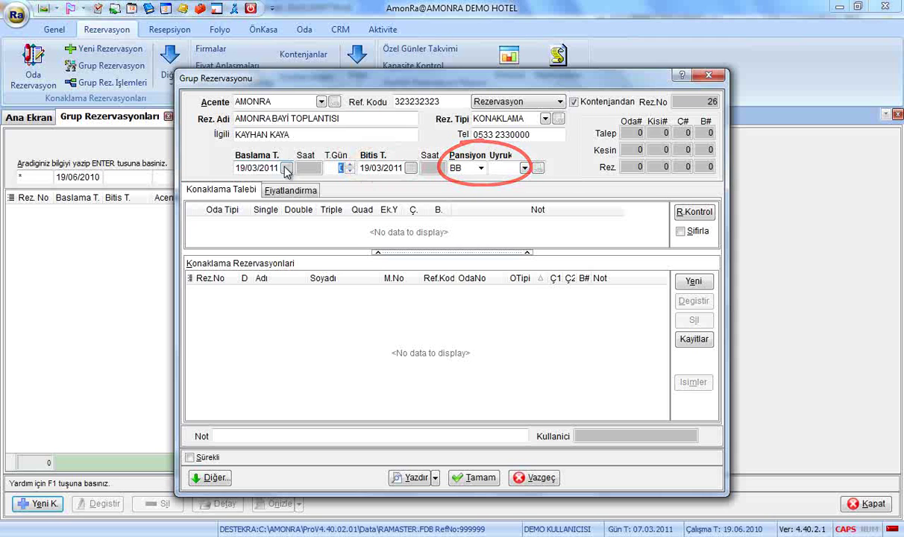
{"action": "type", "text": "7"}
{"action": "key", "text": "Tab"}
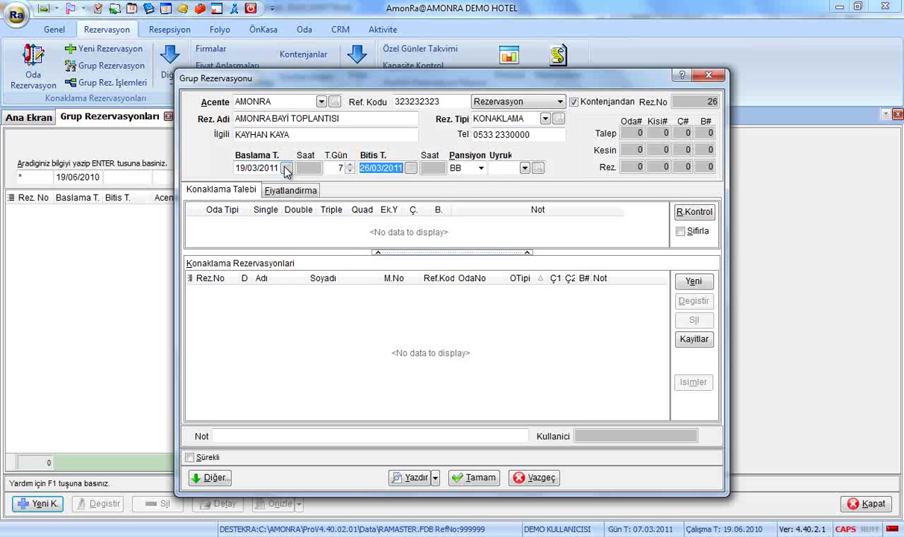
Step: Keep BB board, set nationality to TC, and enlarge the room request list
{"action": "key", "text": "Tab"}
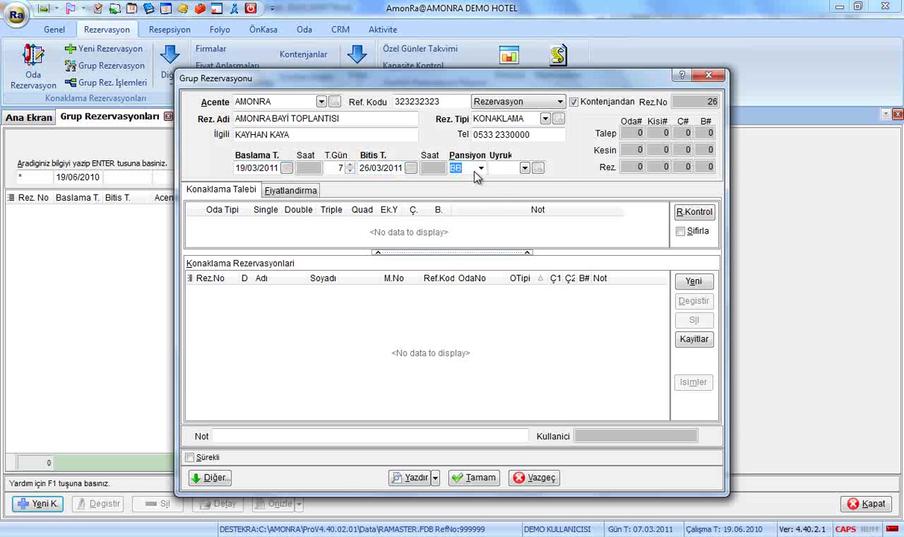
{"action": "left_click", "coordinate": [480, 168]}
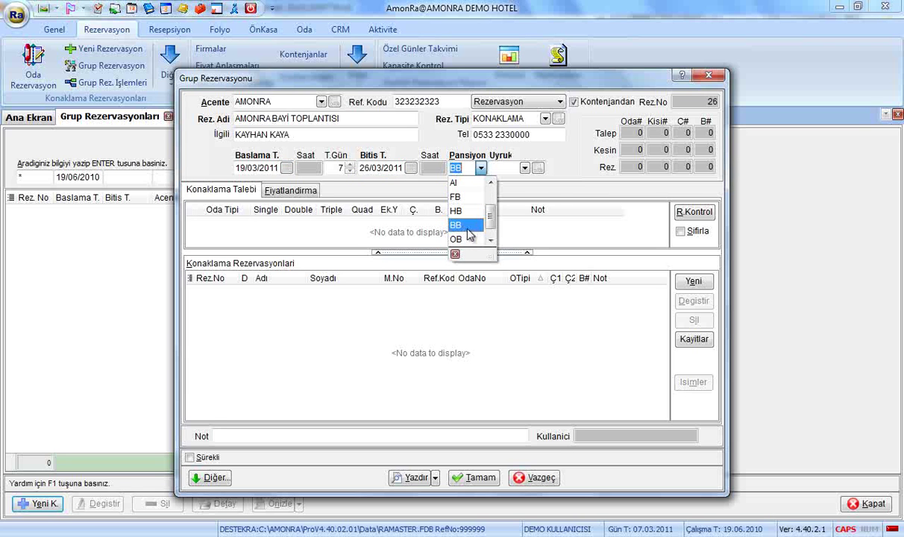
{"action": "left_click", "coordinate": [467, 227]}
{"action": "key", "text": "Tab"}
{"action": "type", "text": "TC"}
{"action": "key", "text": "Return"}
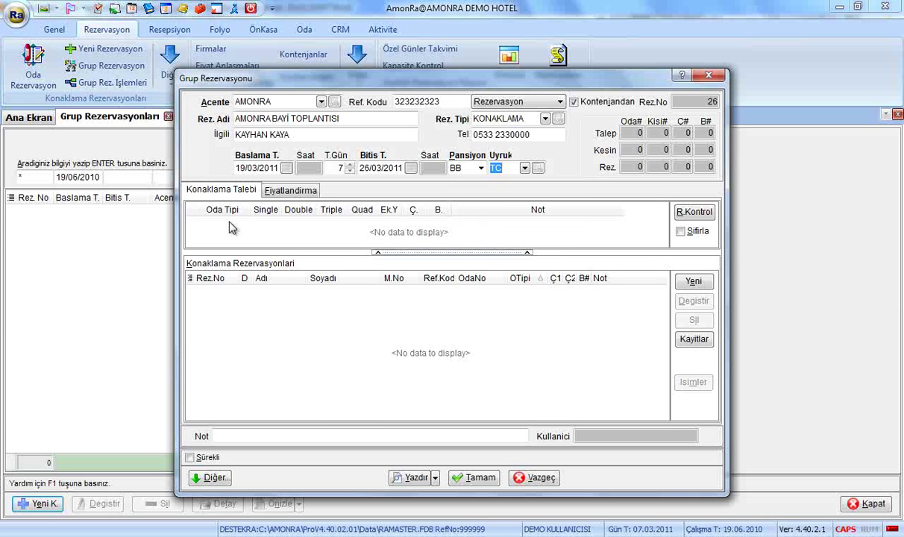
{"action": "left_click_drag", "start_coordinate": [221, 251], "coordinate": [230, 269]}
Step: Add an STD room request row with 4 double rooms
{"action": "left_click", "coordinate": [220, 224]}
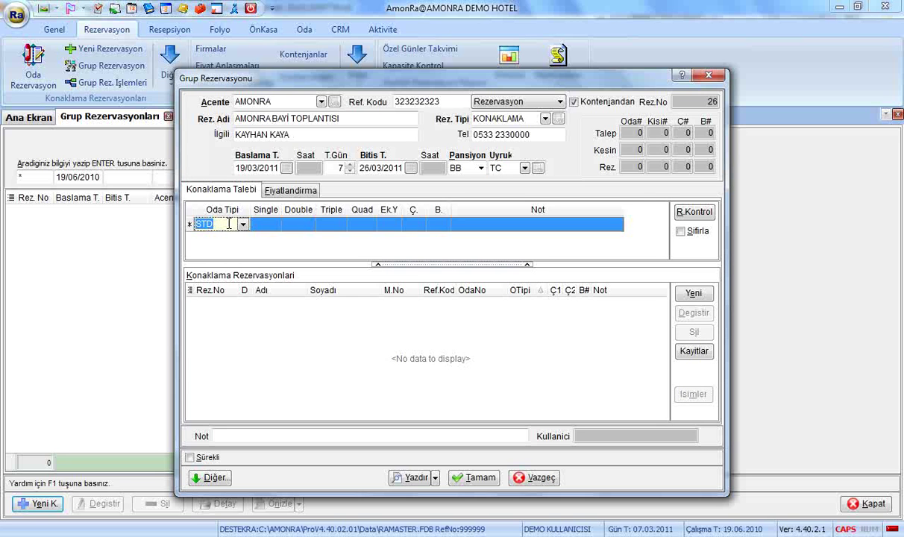
{"action": "key", "text": "Return"}
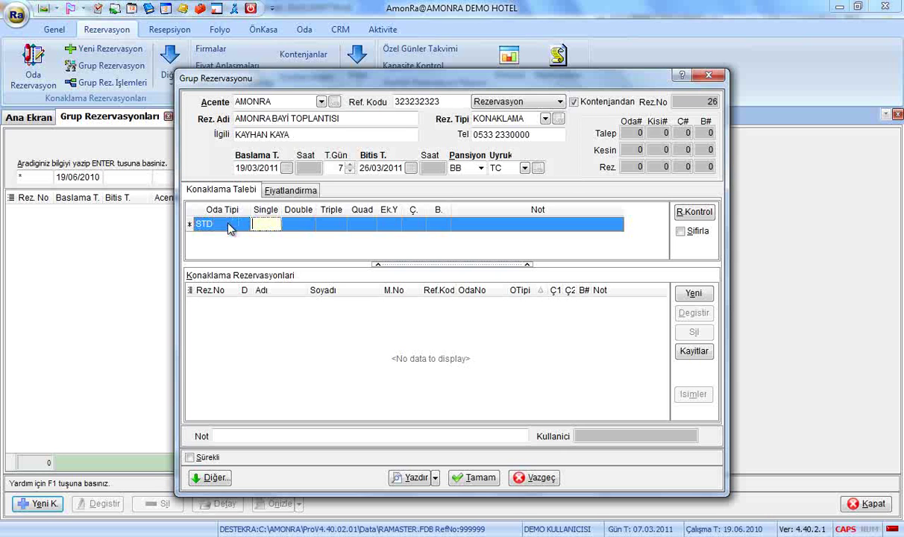
{"action": "key", "text": "Return"}
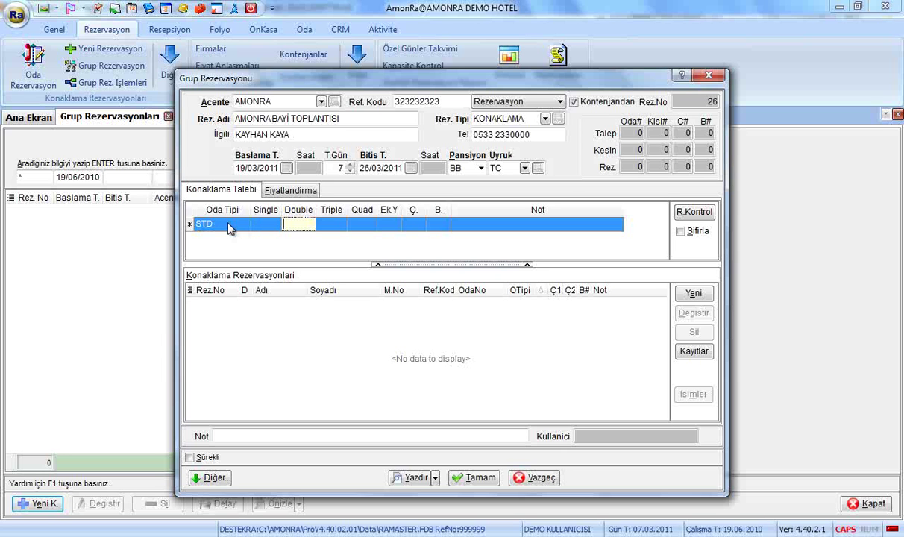
{"action": "type", "text": "4"}
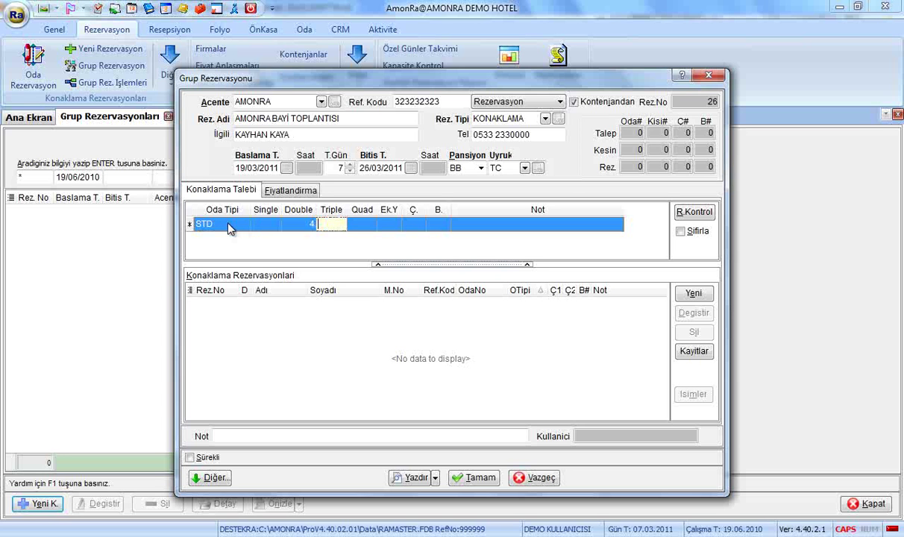
{"action": "key", "text": "Down"}
Step: Add a SUIT room request row with 1 double room
{"action": "left_click", "coordinate": [242, 238]}
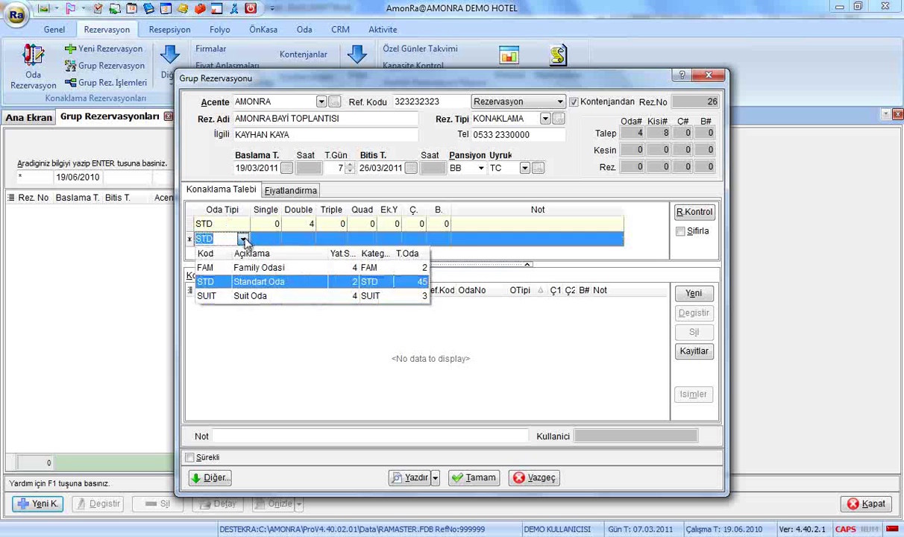
{"action": "left_click", "coordinate": [226, 296]}
{"action": "left_click", "coordinate": [271, 239]}
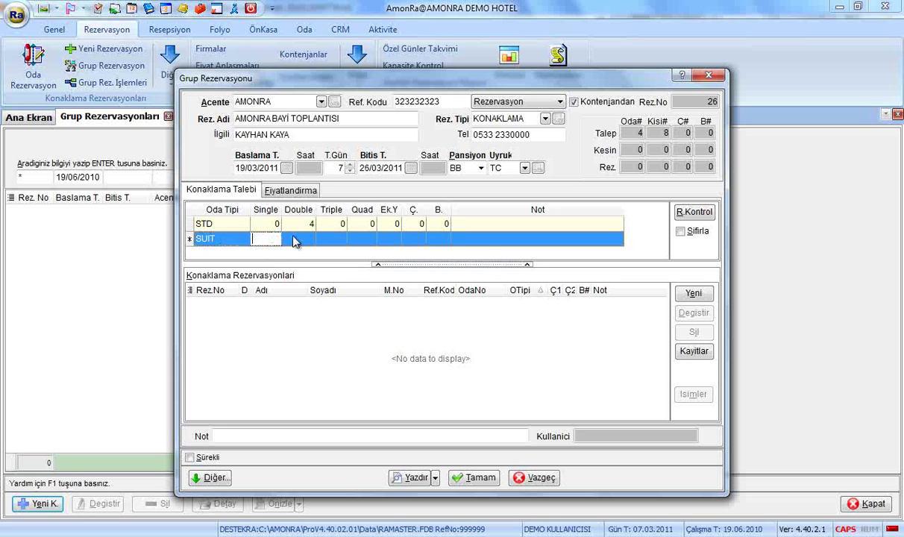
{"action": "left_click", "coordinate": [297, 239]}
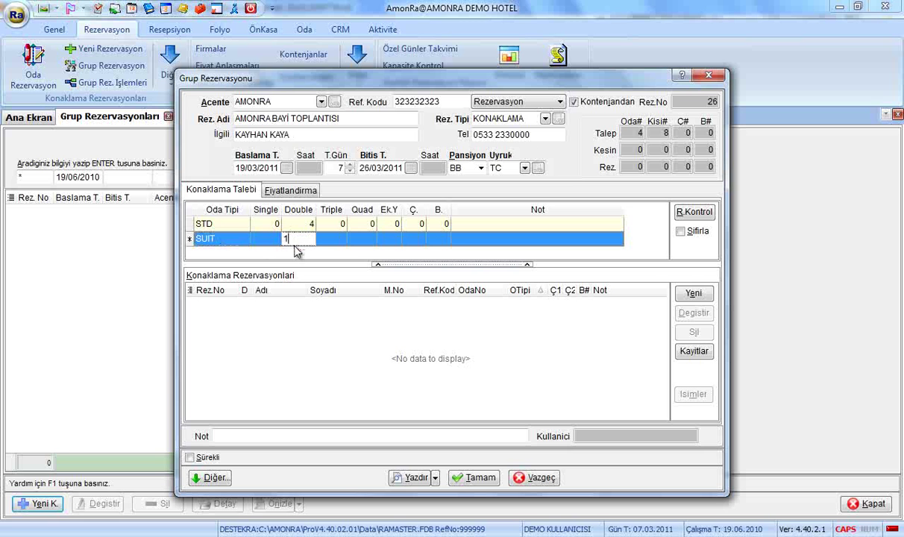
{"action": "key", "text": "Tab"}
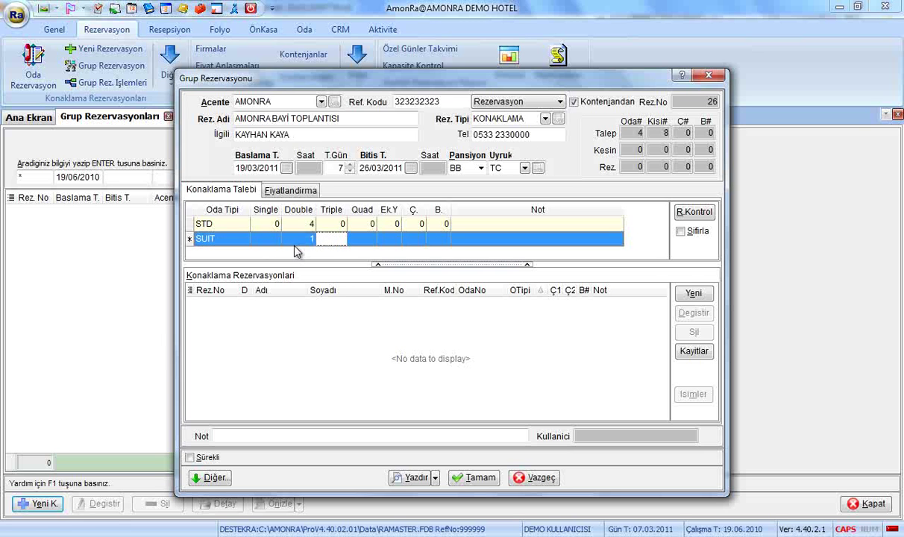
Step: Generate the room reservations, then raise STD doubles to 5 and regenerate, adding reservation 32
{"action": "left_click", "coordinate": [693, 213]}
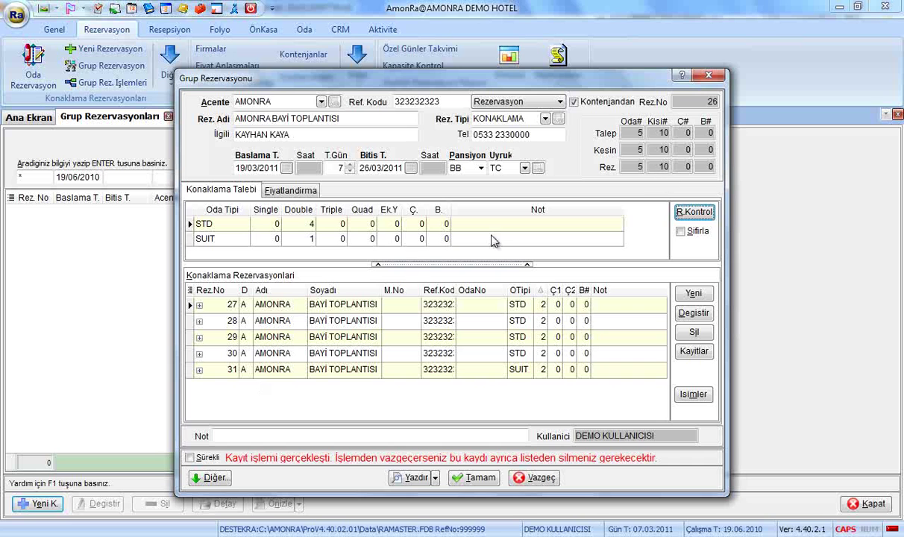
{"action": "left_click", "coordinate": [308, 226]}
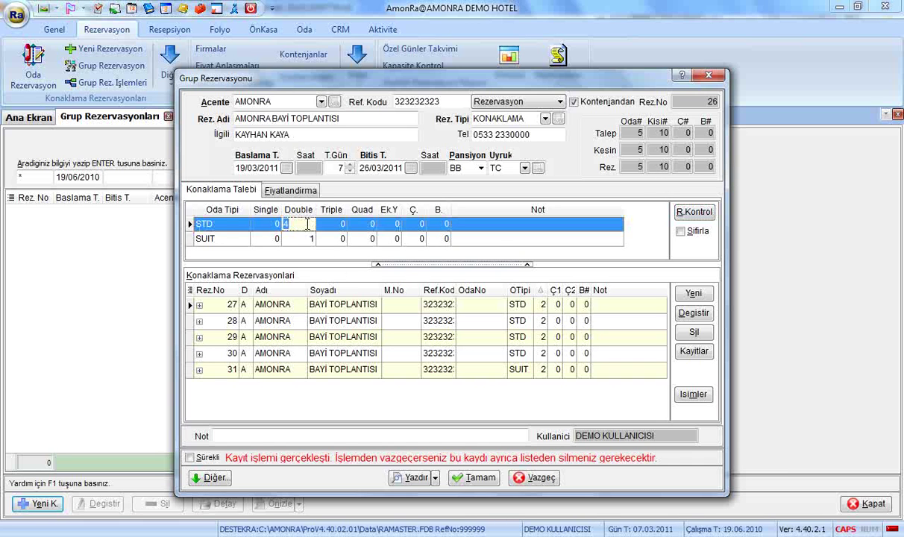
{"action": "type", "text": "5"}
{"action": "key", "text": "Tab"}
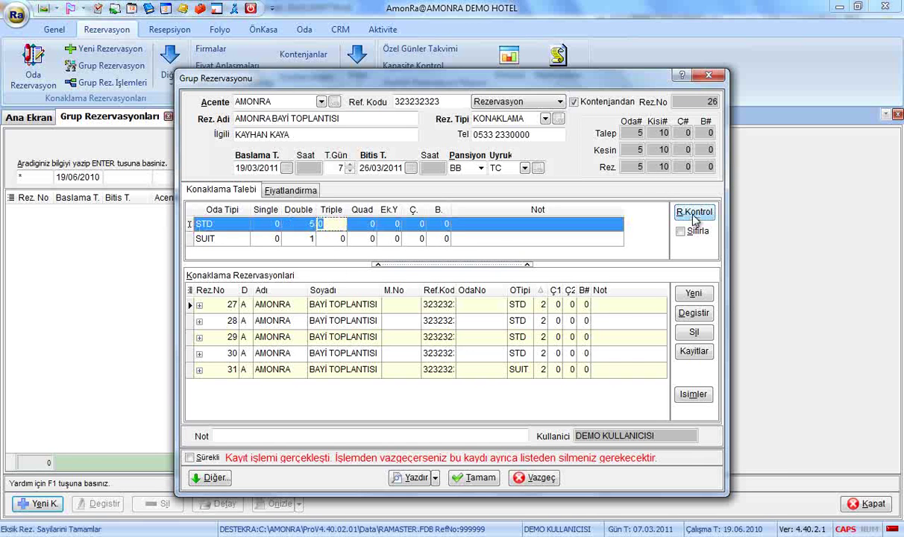
{"action": "left_click", "coordinate": [694, 215]}
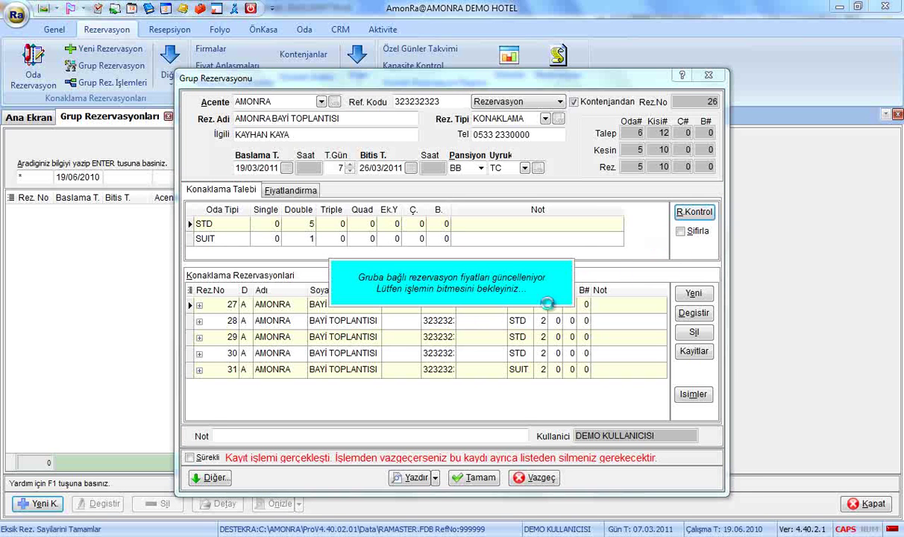
{"action": "left_click", "coordinate": [556, 390]}
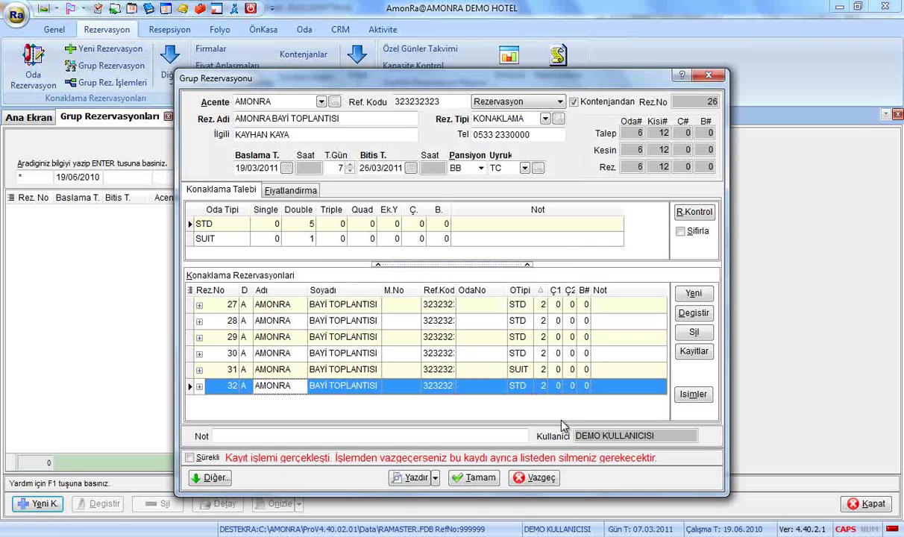
Step: Select reservations 29–32 in the group's reservation list, decline cancelling them, and close the list
{"action": "left_click", "coordinate": [694, 355]}
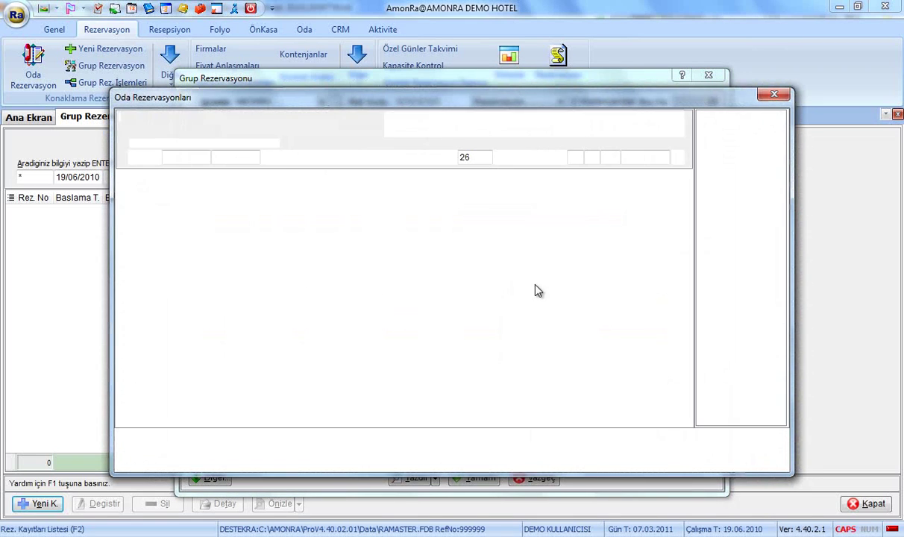
{"action": "left_click", "coordinate": [364, 234]}
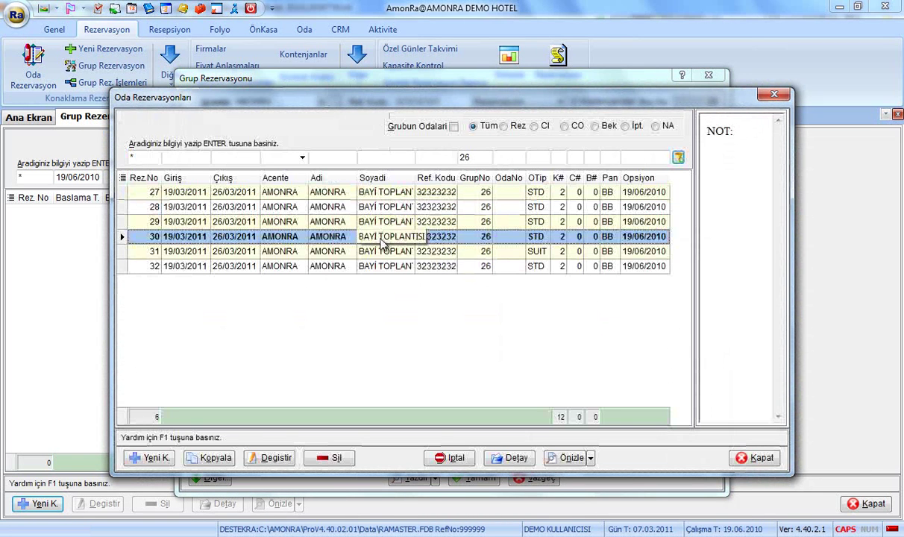
{"action": "left_click", "coordinate": [344, 252]}
{"action": "left_click", "coordinate": [340, 265], "text": "shift"}
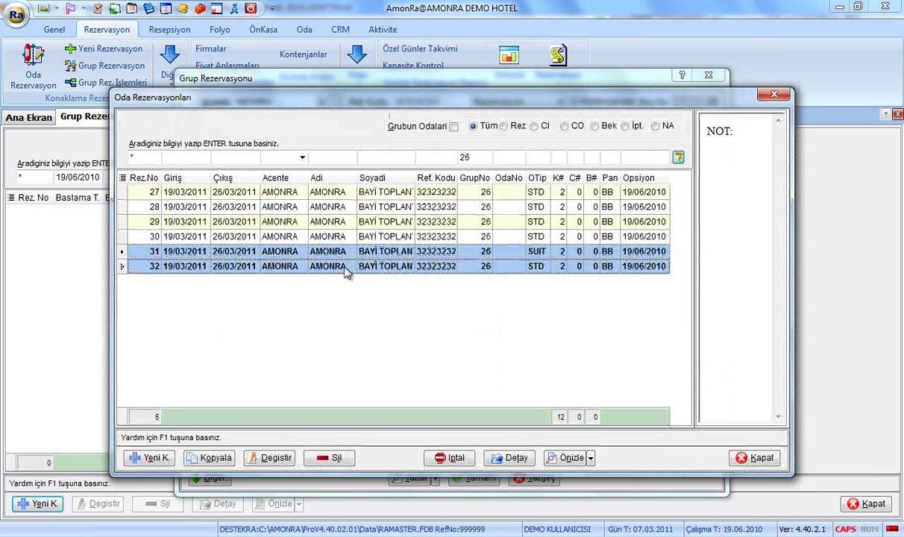
{"action": "left_click", "coordinate": [343, 222], "text": "ctrl"}
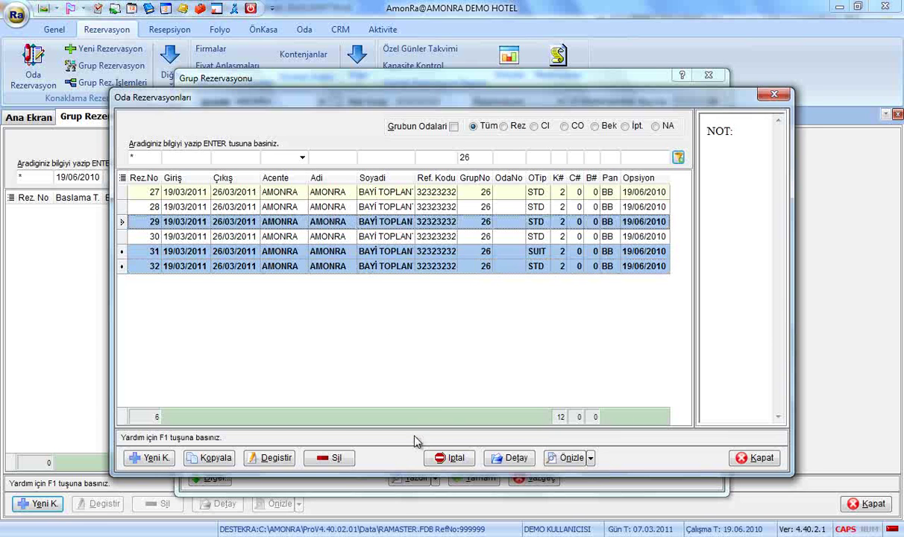
{"action": "left_click", "coordinate": [456, 458]}
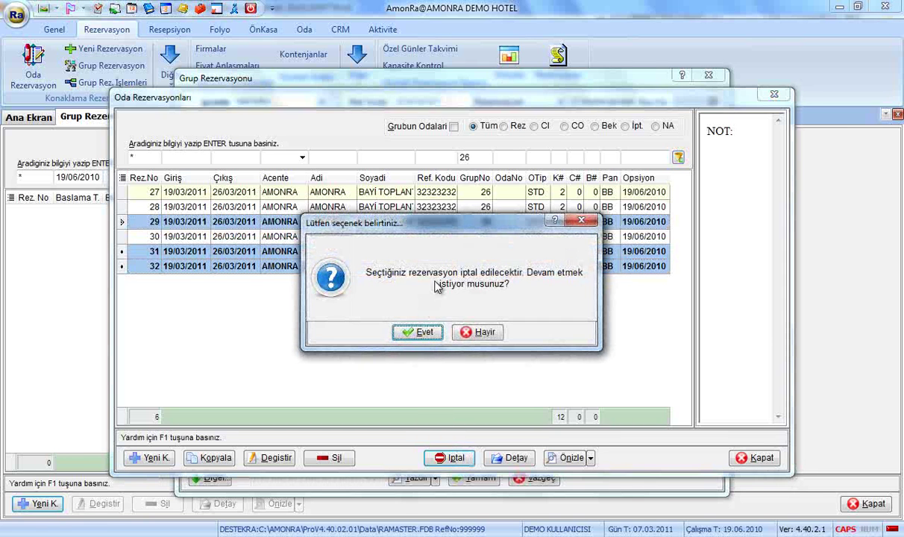
{"action": "left_click", "coordinate": [462, 316]}
{"action": "left_click", "coordinate": [759, 458]}
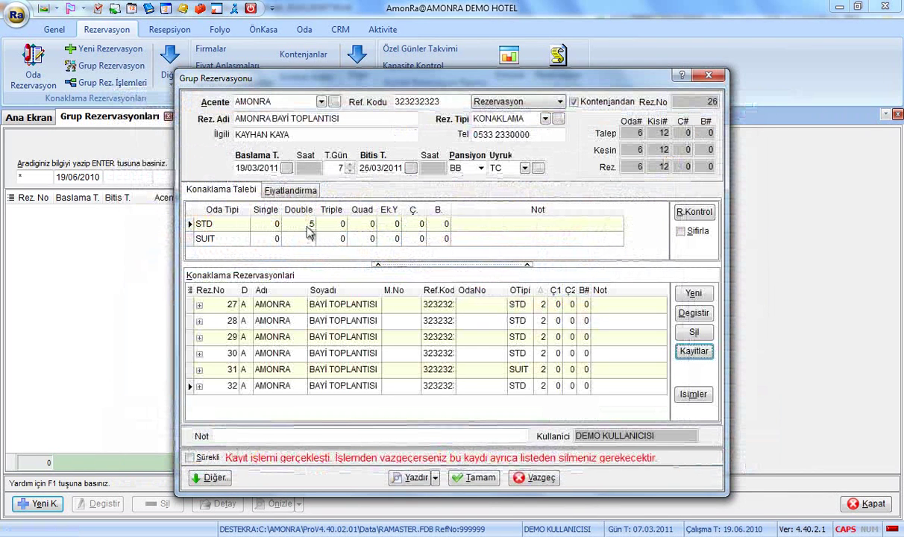
Step: Set the STD double-room count back to 4
{"action": "left_click", "coordinate": [297, 223]}
{"action": "type", "text": "4"}
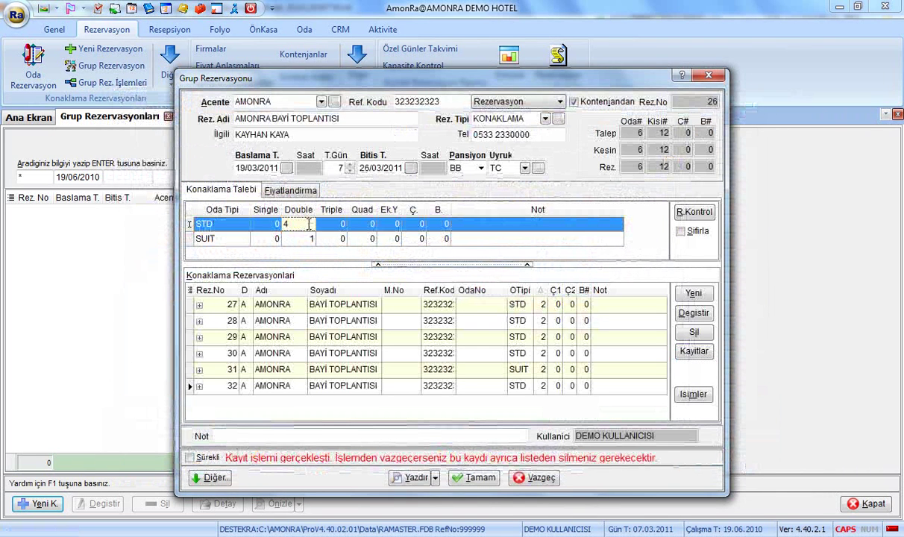
{"action": "key", "text": "Tab"}
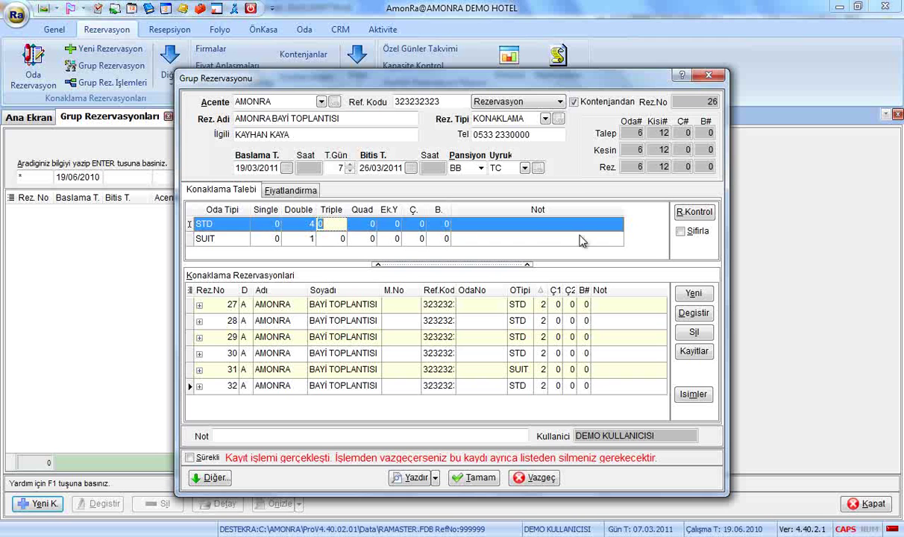
Step: Reset and regenerate the group's reservations, now numbered 33–37
{"action": "left_click", "coordinate": [680, 231]}
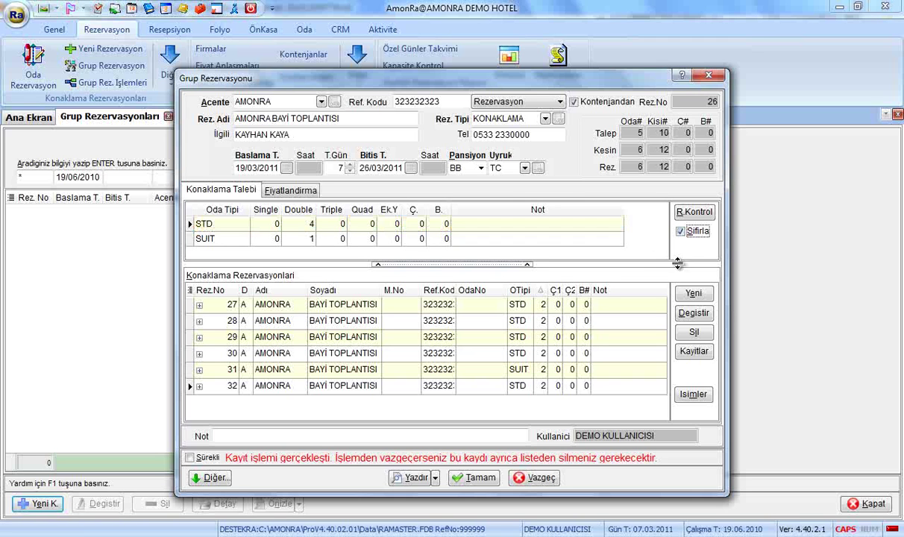
{"action": "left_click", "coordinate": [694, 212]}
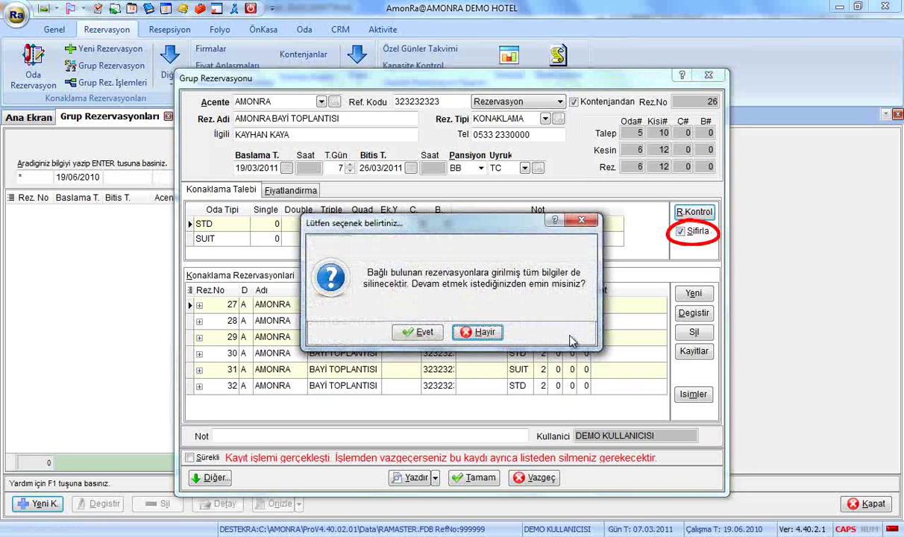
{"action": "left_click", "coordinate": [420, 333]}
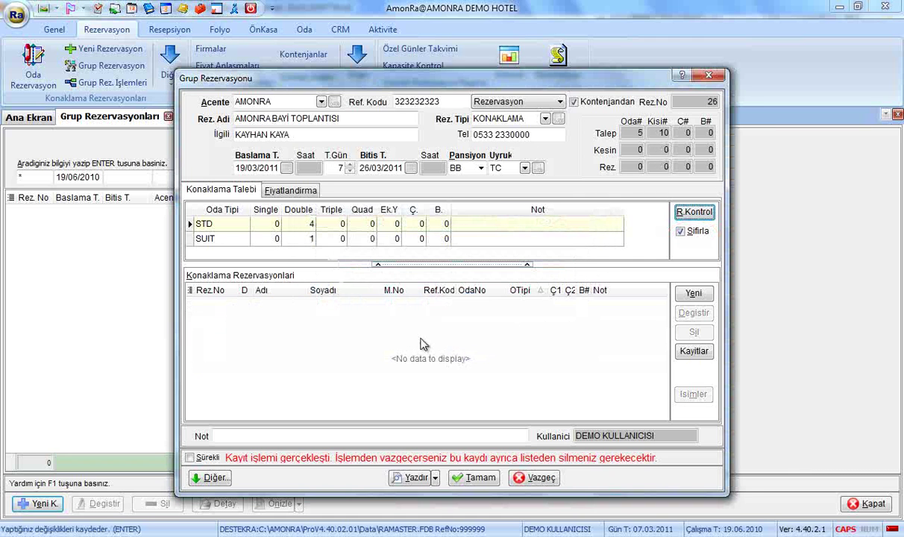
{"action": "left_click", "coordinate": [399, 369]}
{"action": "left_click", "coordinate": [436, 352]}
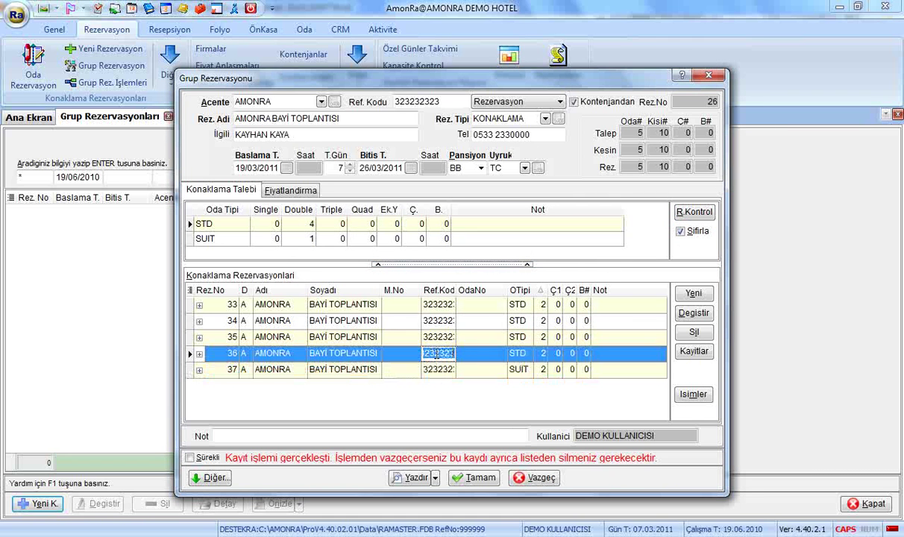
{"action": "key", "text": "Up"}
{"action": "key", "text": "Tab"}
{"action": "key", "text": "Up"}
{"action": "key", "text": "Up"}
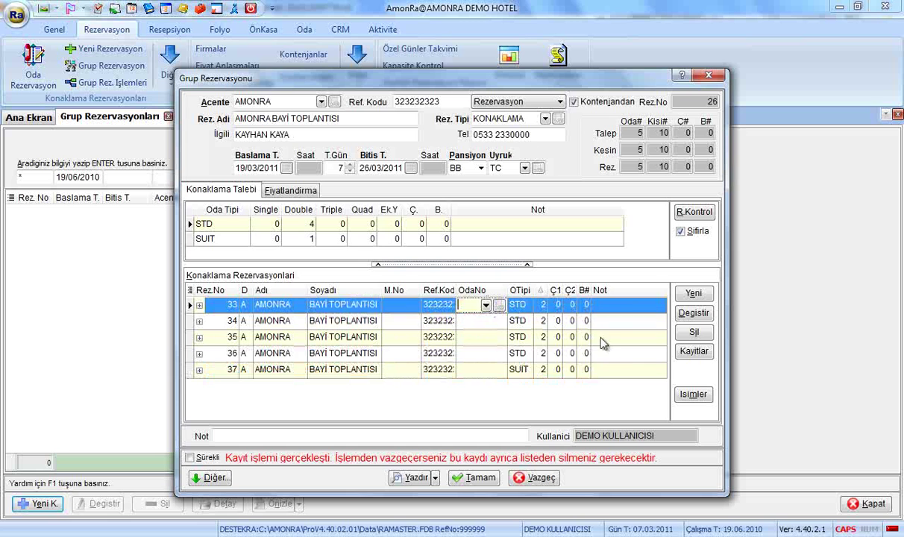
{"action": "left_click", "coordinate": [601, 353]}
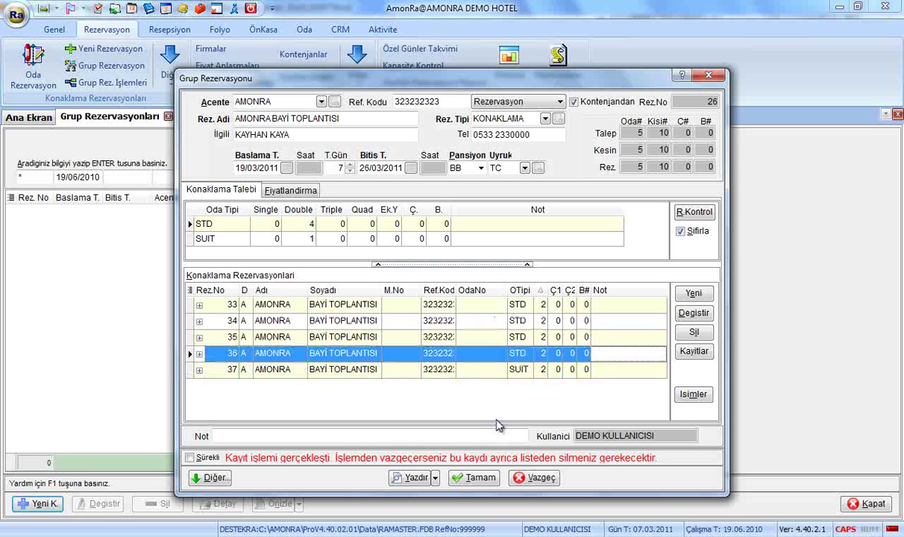
Step: Enter the group contact's first name and surname on suite reservation 37
{"action": "left_click", "coordinate": [280, 369]}
{"action": "key", "text": "Tab"}
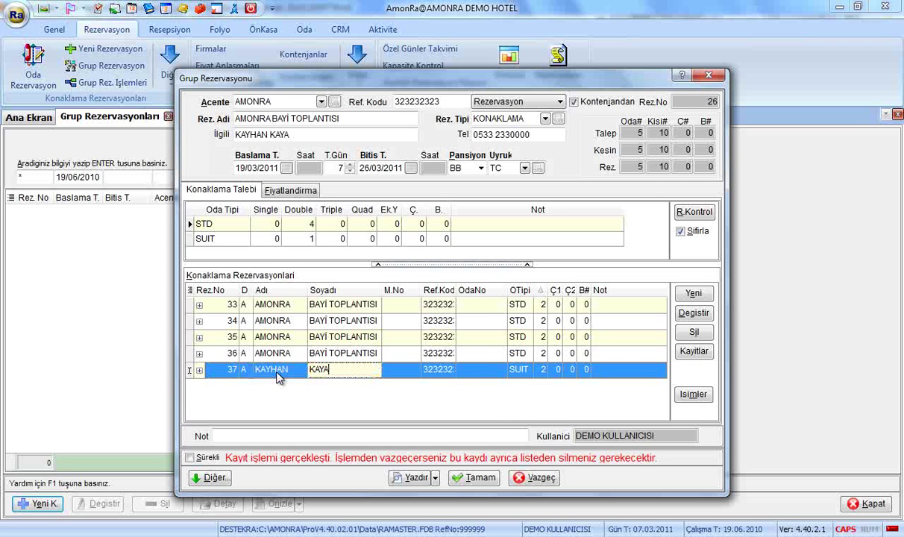
Step: Assign room 510 to suite reservation 37
{"action": "left_click", "coordinate": [478, 369]}
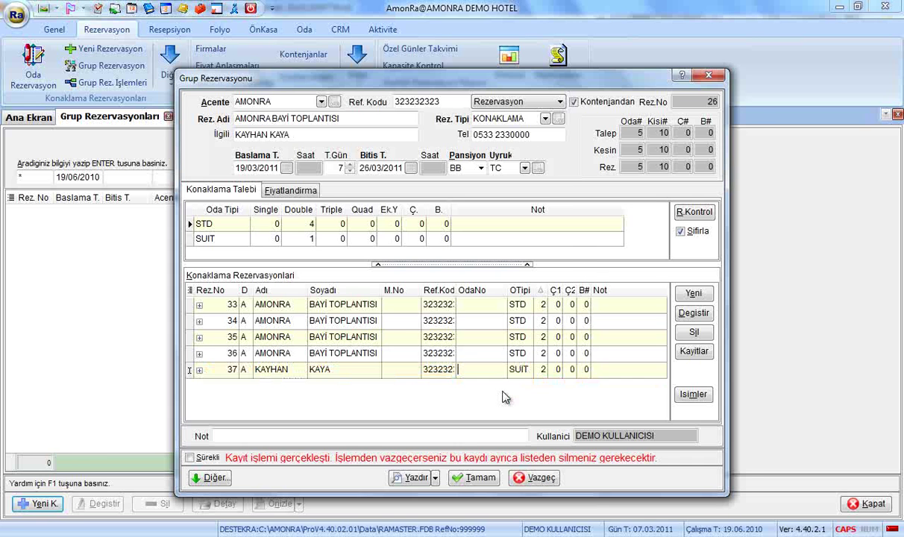
{"action": "key", "text": "Return"}
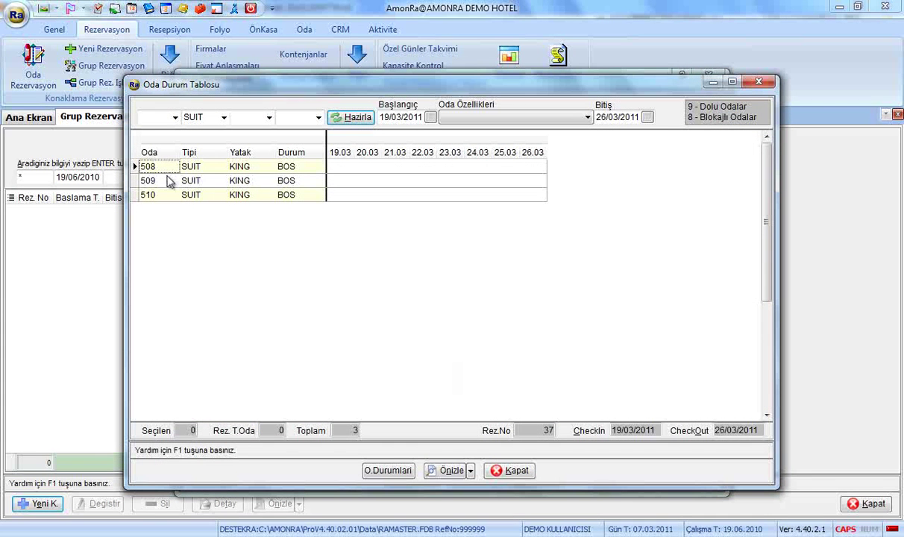
{"action": "left_click", "coordinate": [157, 195]}
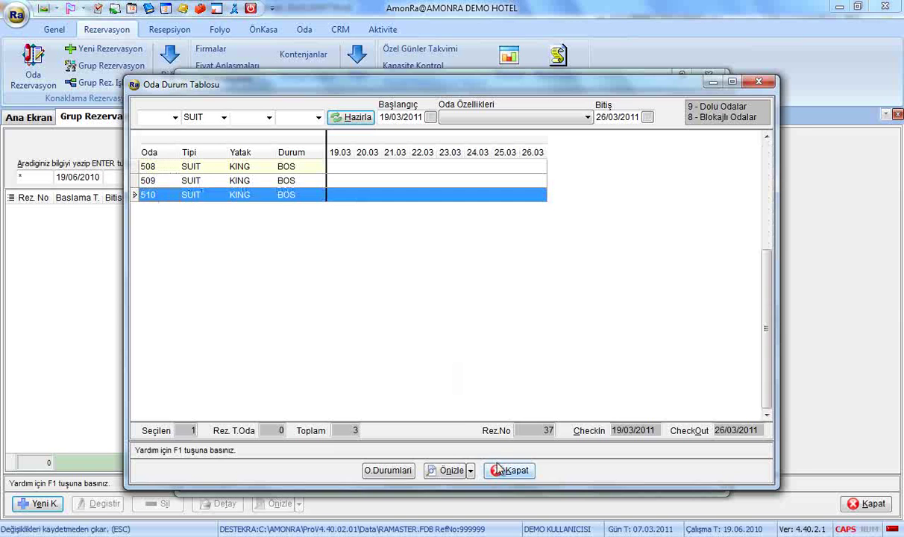
{"action": "left_click", "coordinate": [510, 470]}
{"action": "type", "text": "510"}
{"action": "key", "text": "Return"}
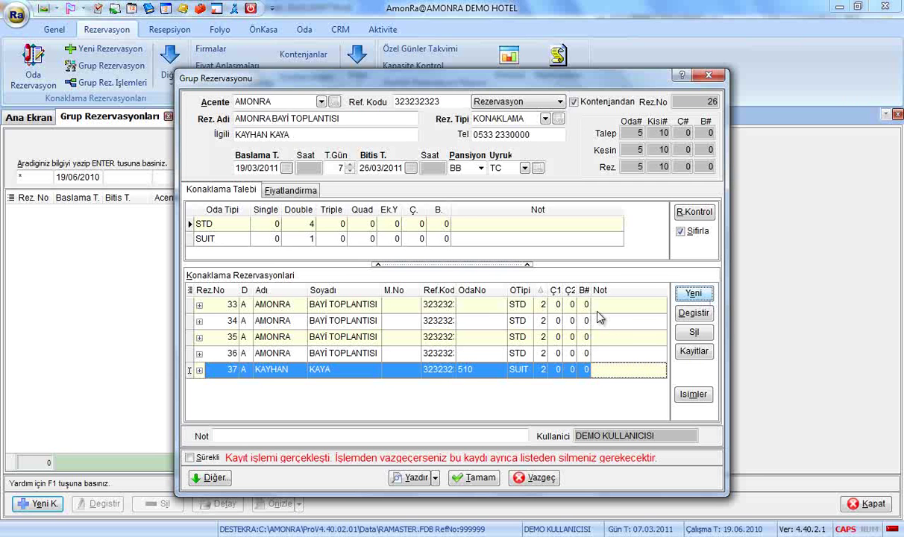
Step: Open reservation 37's card for review, then close it without saving changes
{"action": "key", "text": "Return"}
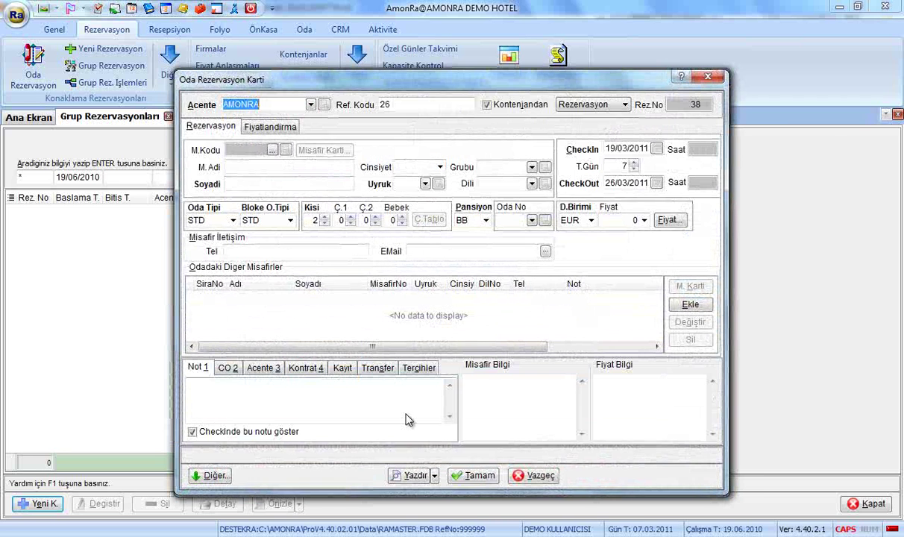
{"action": "left_click", "coordinate": [543, 476]}
{"action": "left_click", "coordinate": [459, 335]}
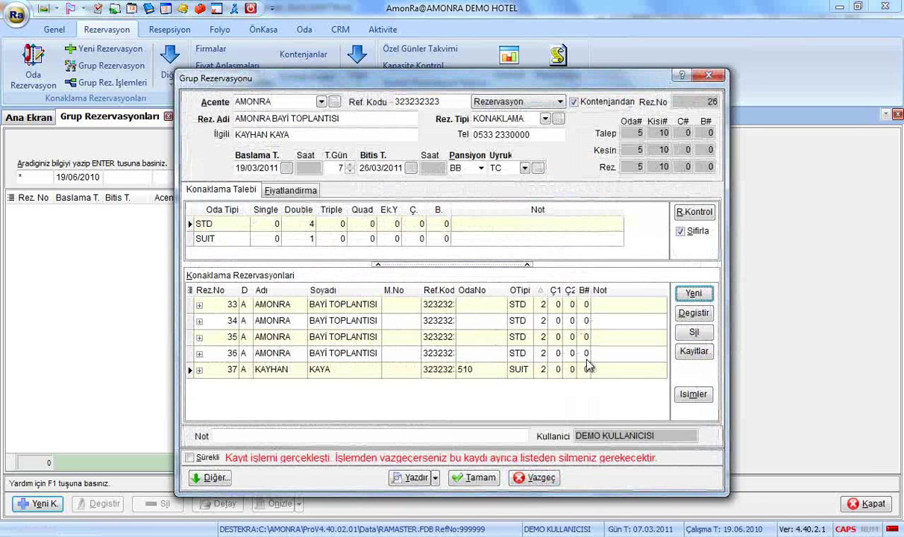
{"action": "left_click", "coordinate": [589, 372]}
{"action": "left_click", "coordinate": [693, 313]}
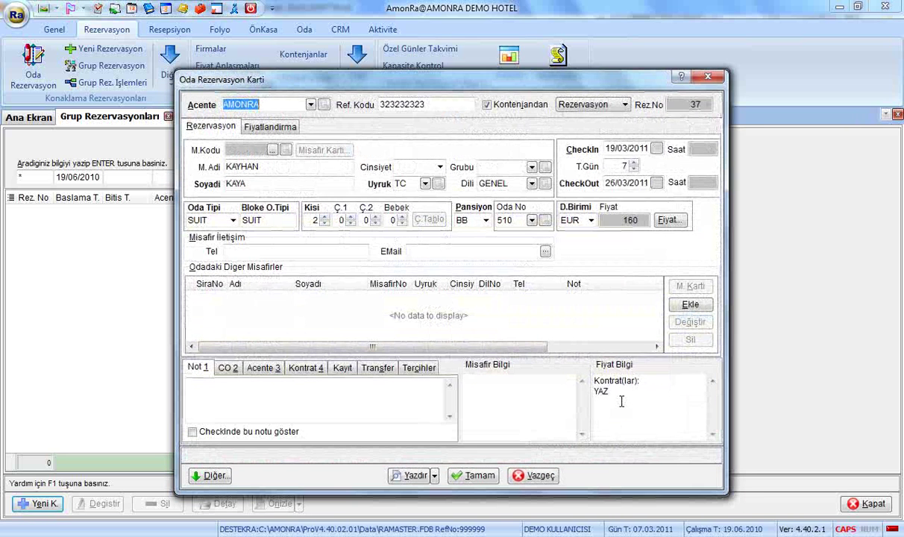
{"action": "left_click", "coordinate": [258, 183]}
{"action": "left_click", "coordinate": [533, 475]}
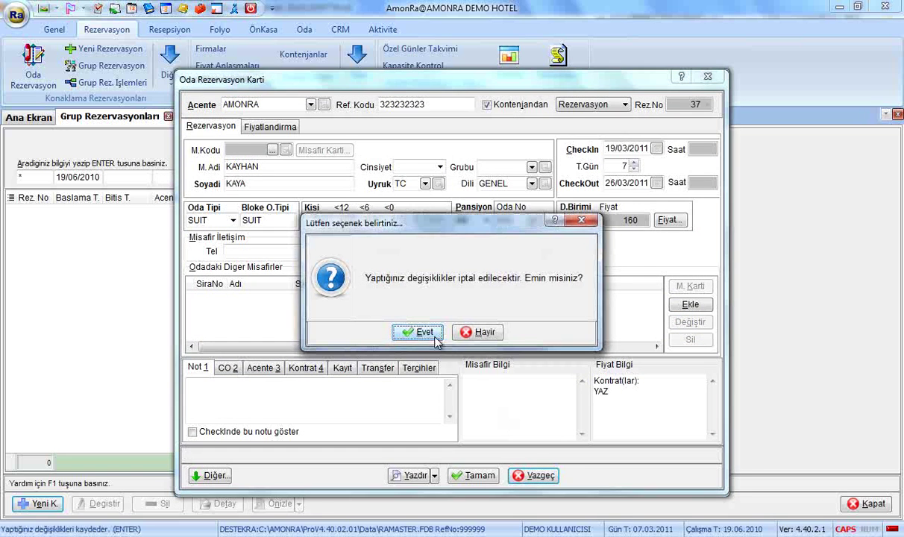
{"action": "left_click", "coordinate": [420, 332]}
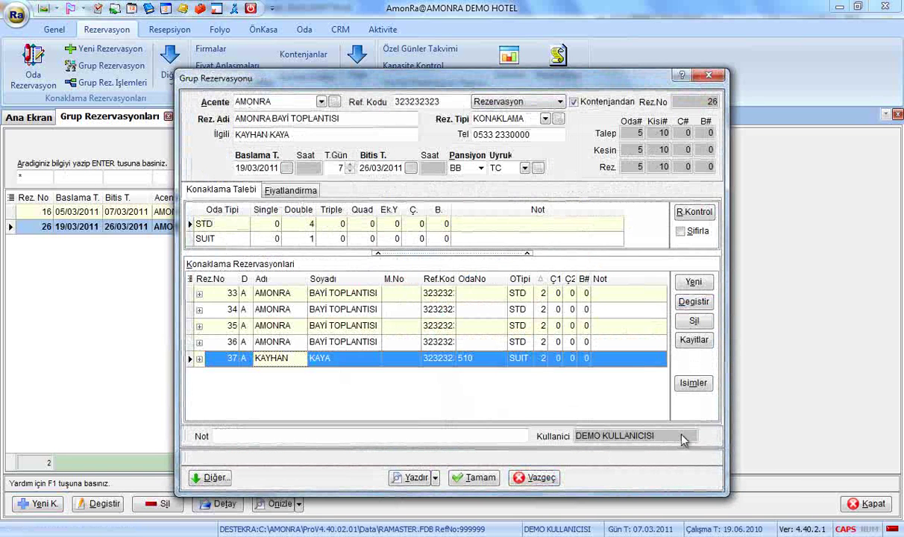
Step: Check the guest's name on the suite 510 reservation, then show the Fiyatlandirma pricing tab
{"action": "left_click", "coordinate": [692, 384]}
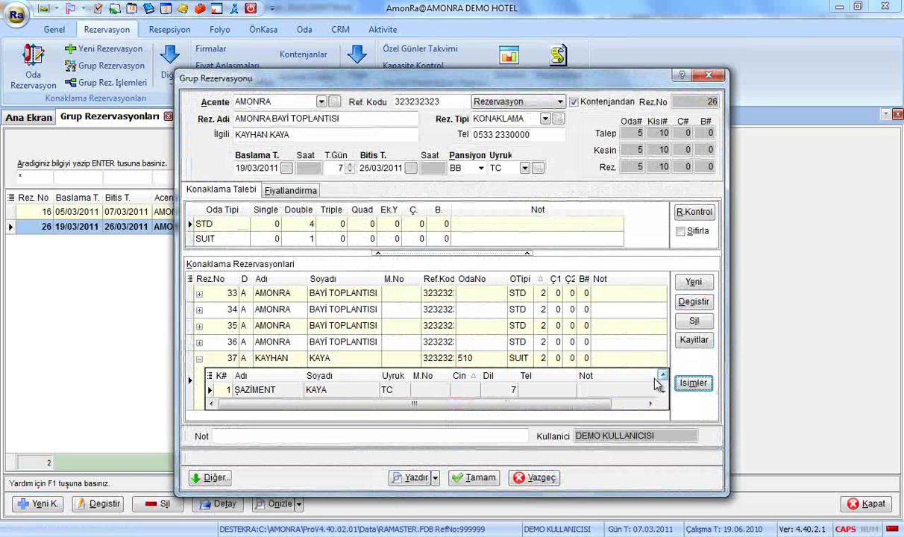
{"action": "left_click", "coordinate": [270, 389]}
{"action": "left_click", "coordinate": [344, 391]}
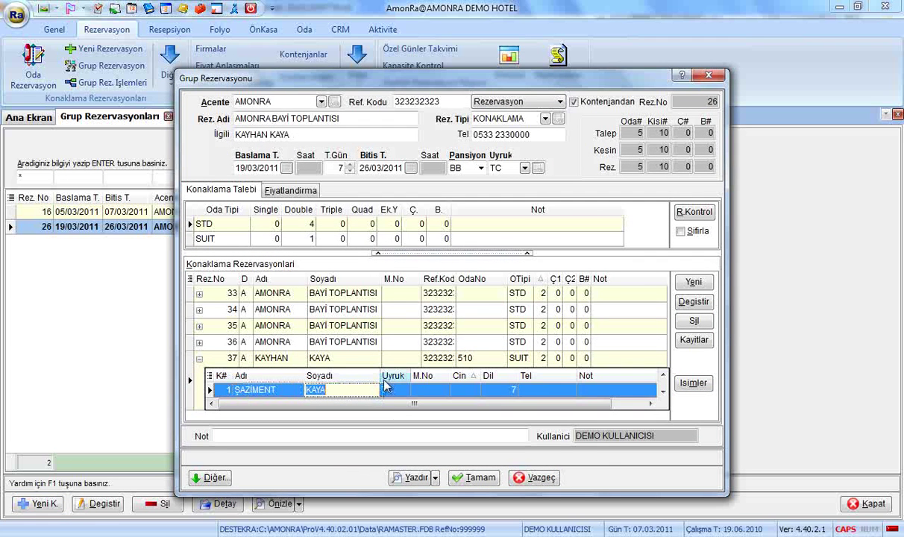
{"action": "left_click", "coordinate": [199, 358]}
{"action": "left_click", "coordinate": [297, 190]}
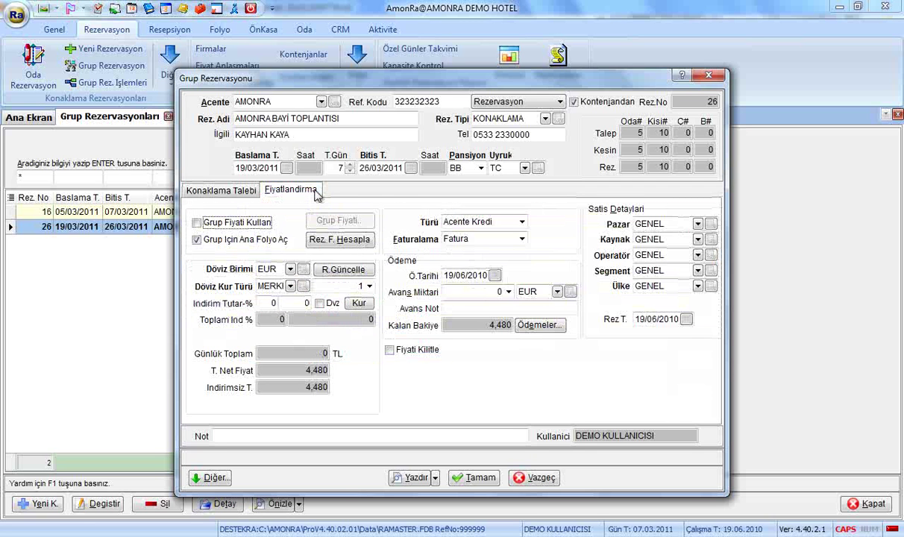
Step: Add a pricing period in Grup Fiyati details, then leave Grup Fiyati Kullan unchecked
{"action": "left_click", "coordinate": [248, 222]}
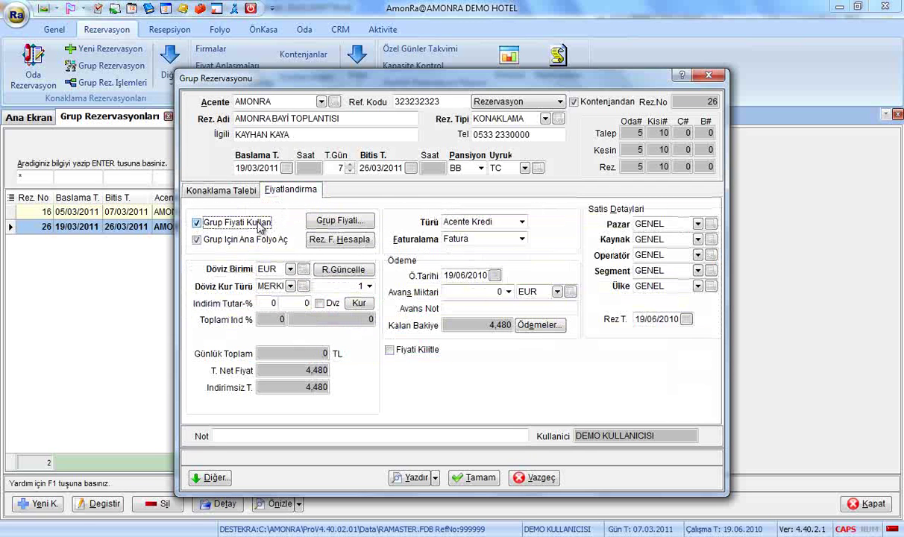
{"action": "left_click", "coordinate": [345, 224]}
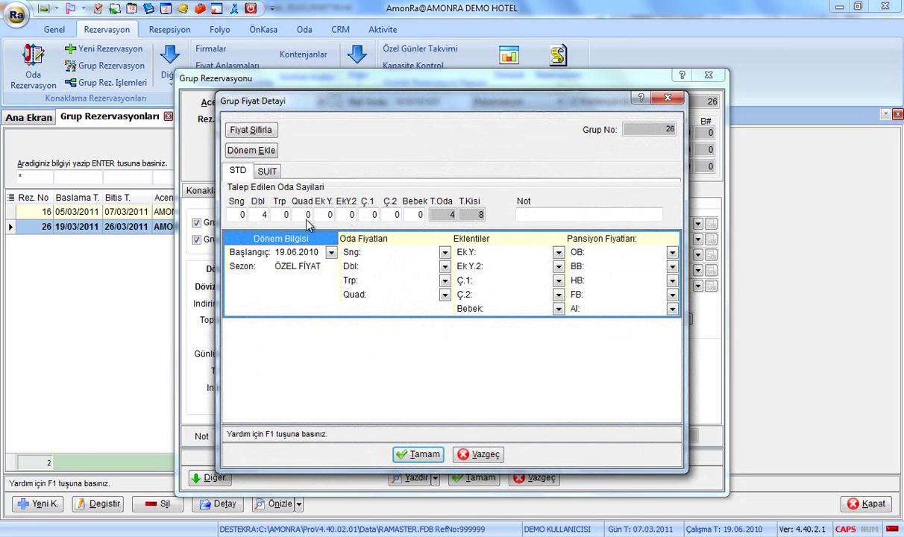
{"action": "left_click", "coordinate": [262, 151]}
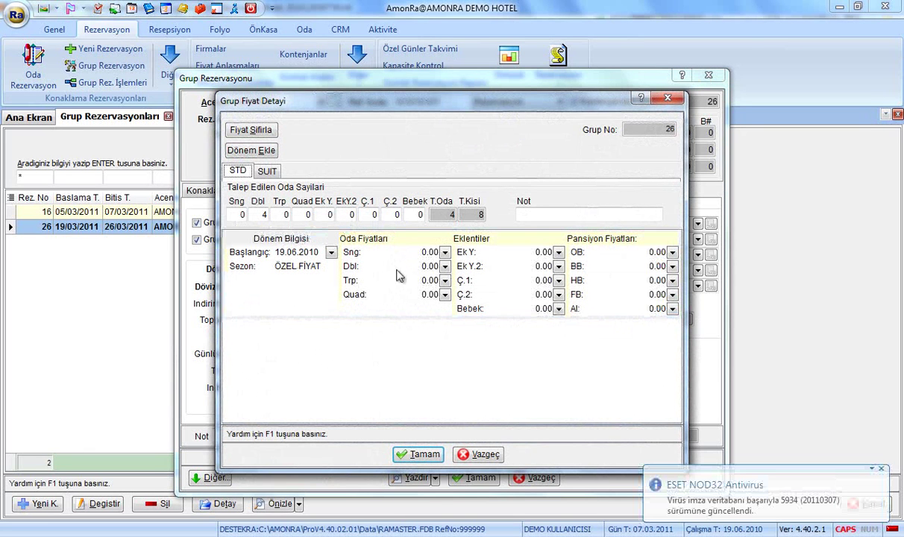
{"action": "left_click", "coordinate": [267, 170]}
{"action": "left_click", "coordinate": [238, 171]}
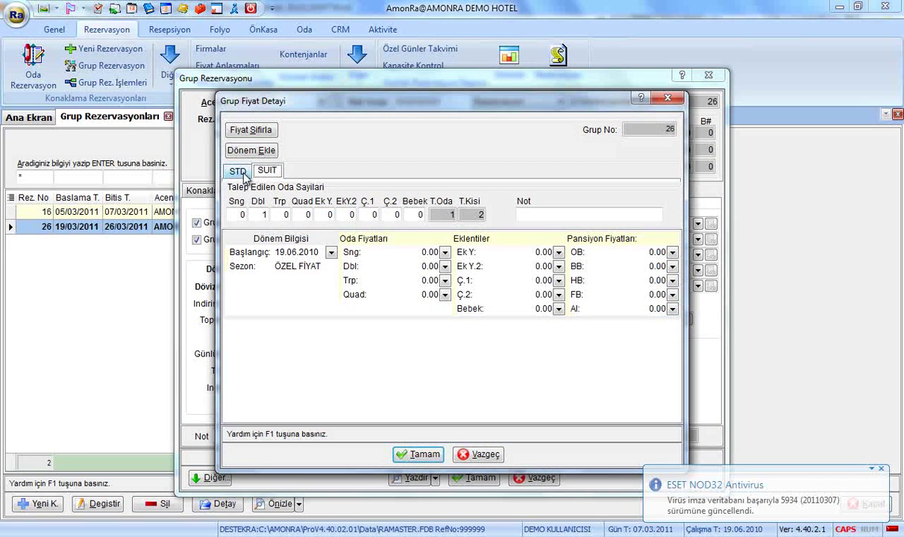
{"action": "left_click", "coordinate": [240, 172]}
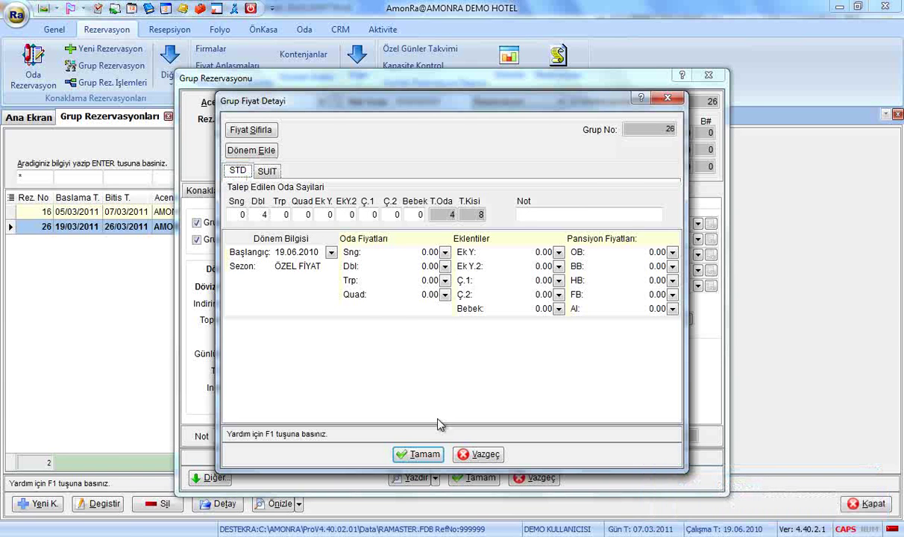
{"action": "left_click", "coordinate": [424, 455]}
{"action": "left_click", "coordinate": [243, 222]}
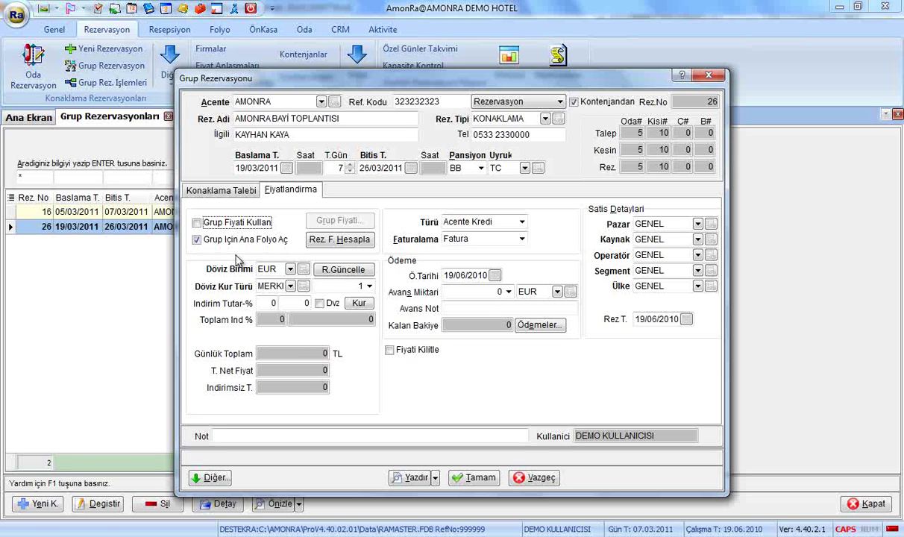
Step: Recalculate all group reservation prices and update the linked reservations, giving 4,480 EUR
{"action": "left_click", "coordinate": [340, 239]}
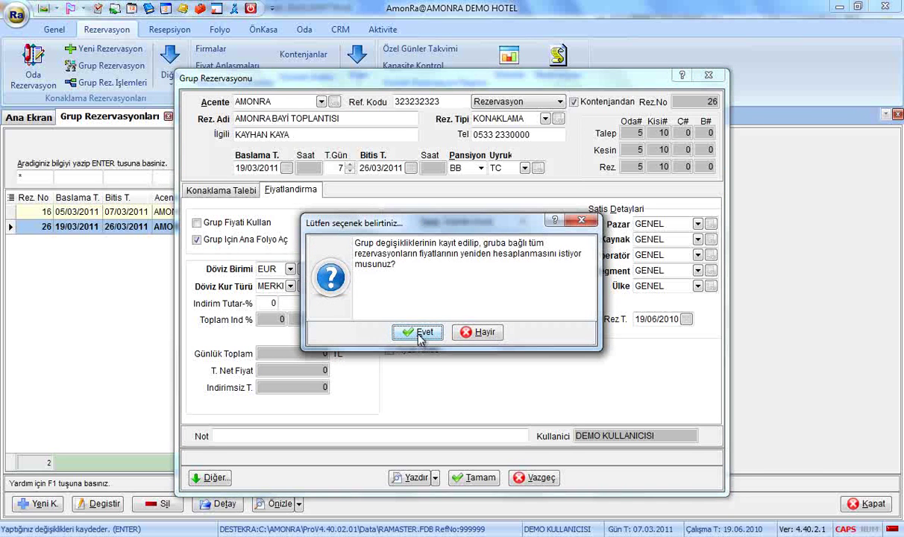
{"action": "left_click", "coordinate": [416, 332]}
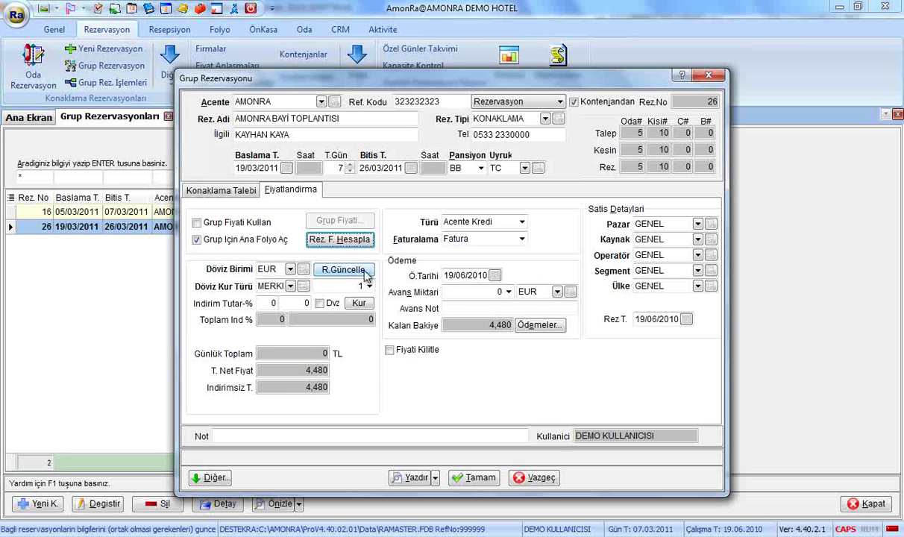
{"action": "left_click", "coordinate": [364, 271]}
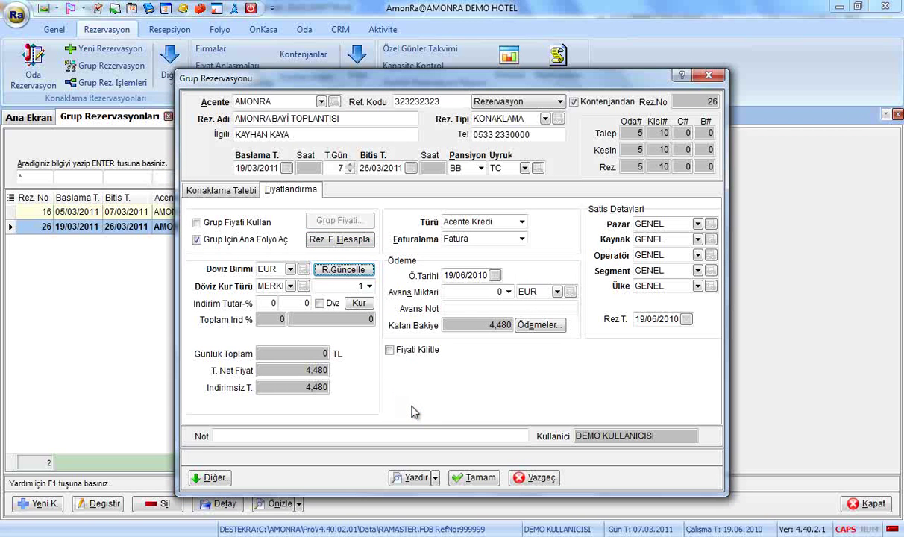
{"action": "left_click", "coordinate": [290, 286]}
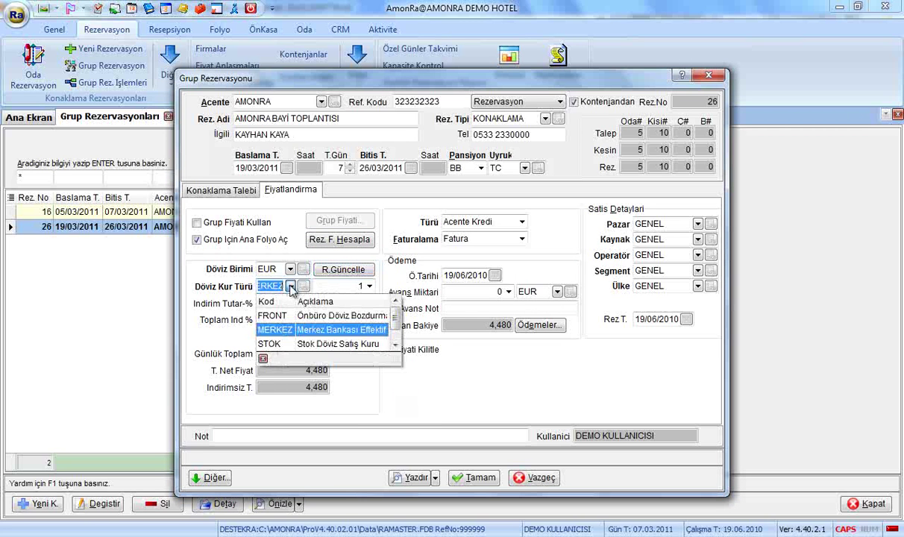
Step: Keep MERKEZ with a 2.12 exchange rate, and try a 10 discount before resetting it to 0
{"action": "left_click", "coordinate": [302, 335]}
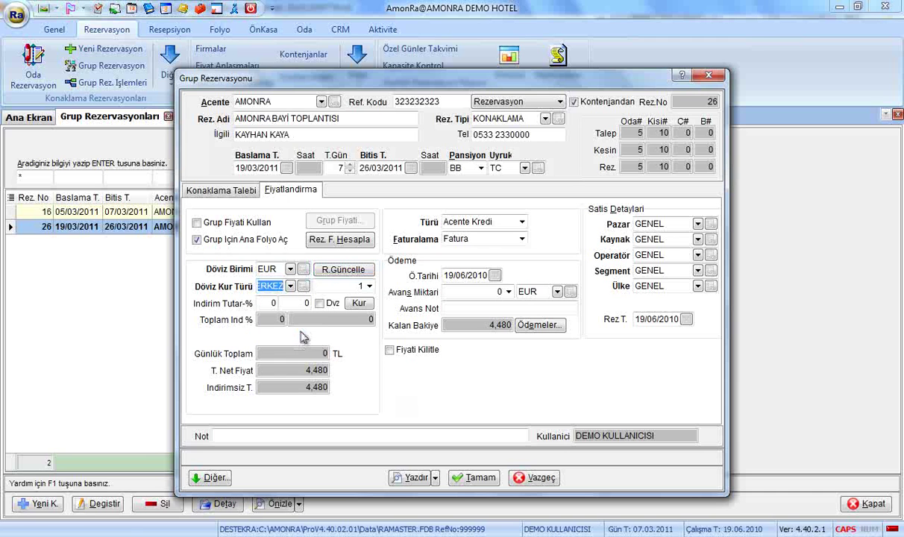
{"action": "type", "text": "2.12"}
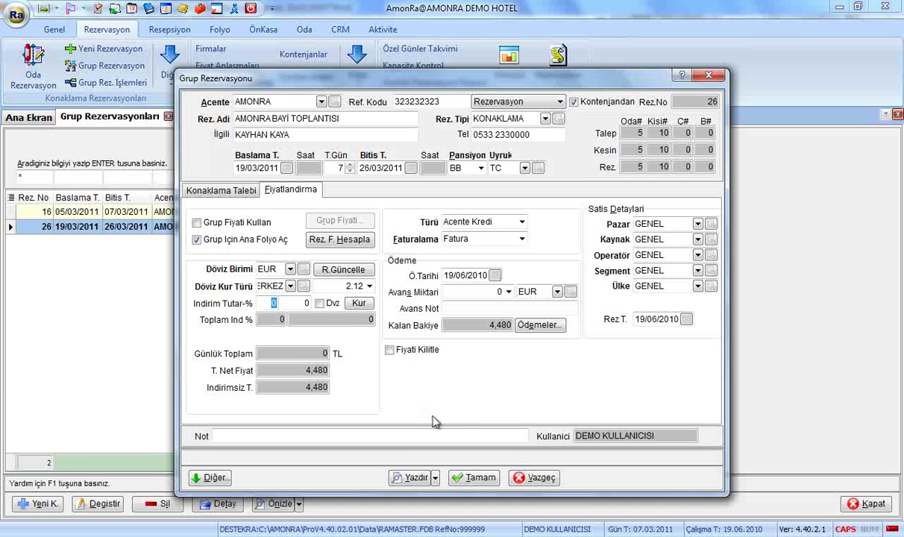
{"action": "left_click", "coordinate": [320, 303]}
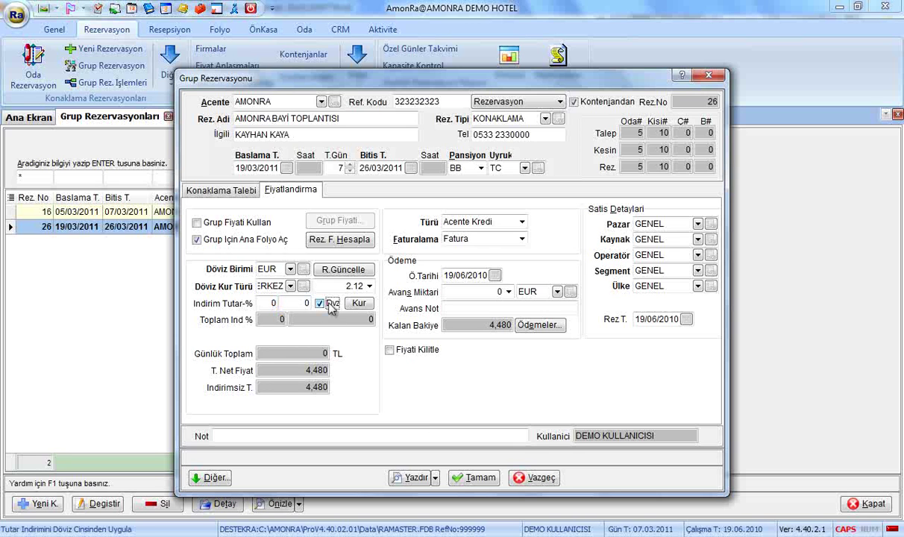
{"action": "left_click", "coordinate": [275, 303]}
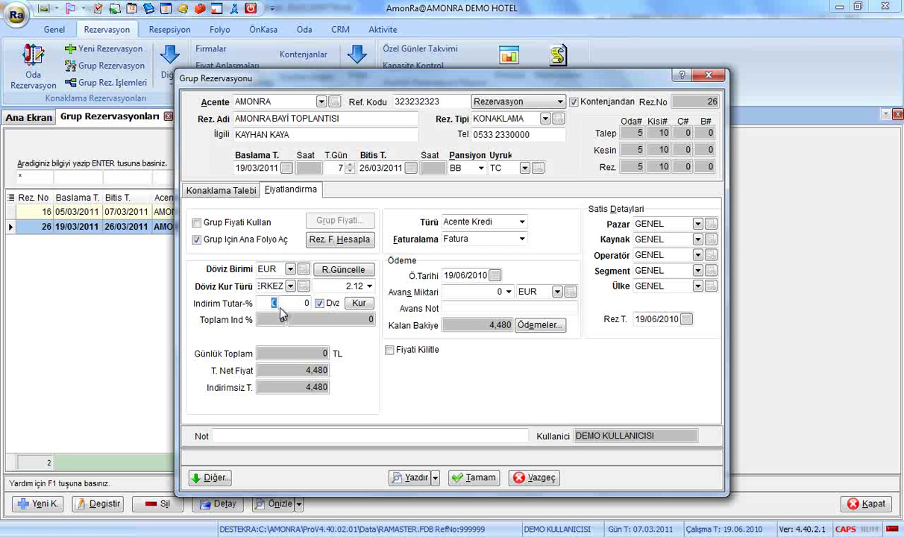
{"action": "type", "text": "10"}
{"action": "left_click", "coordinate": [319, 303]}
{"action": "left_click", "coordinate": [271, 303]}
{"action": "type", "text": "0"}
{"action": "key", "text": "Return"}
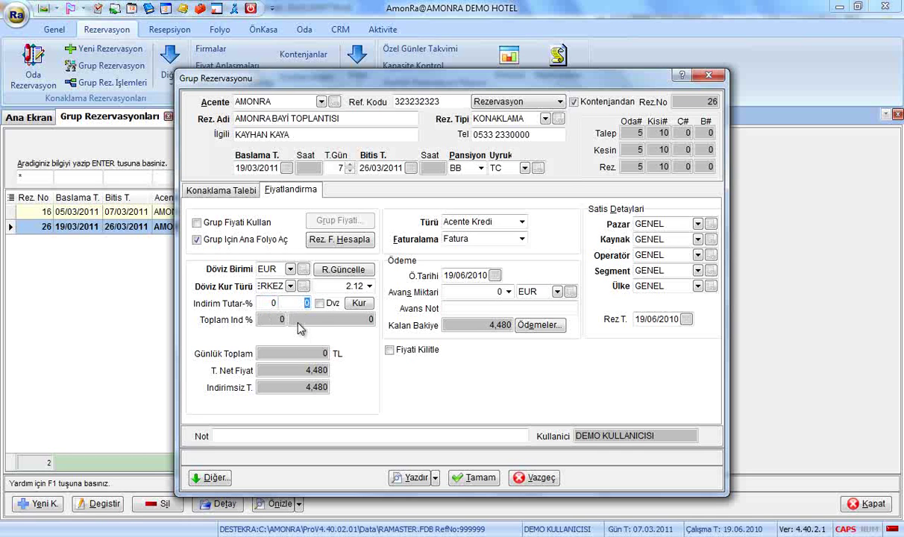
{"action": "type", "text": "10"}
{"action": "key", "text": "Tab"}
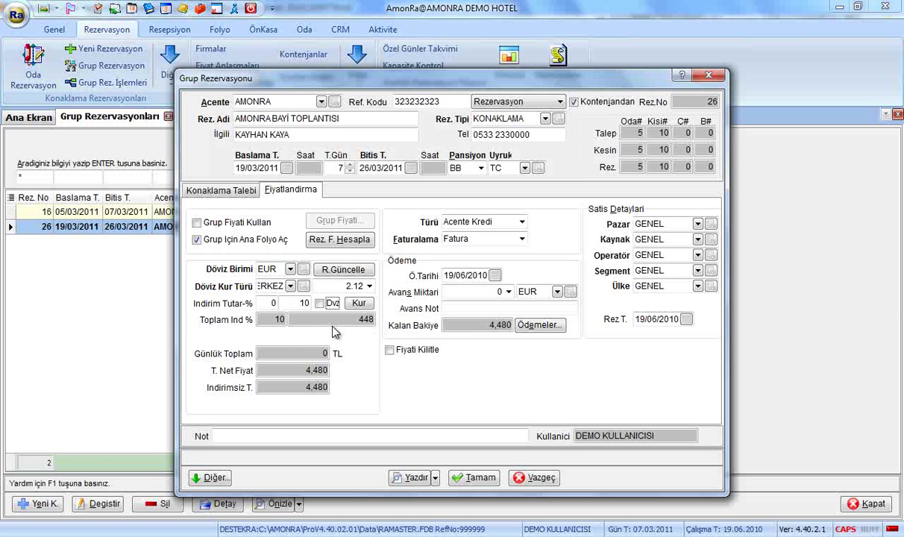
{"action": "key", "text": "shift+Tab"}
{"action": "key", "text": "shift+Tab"}
{"action": "key", "text": "shift+Tab"}
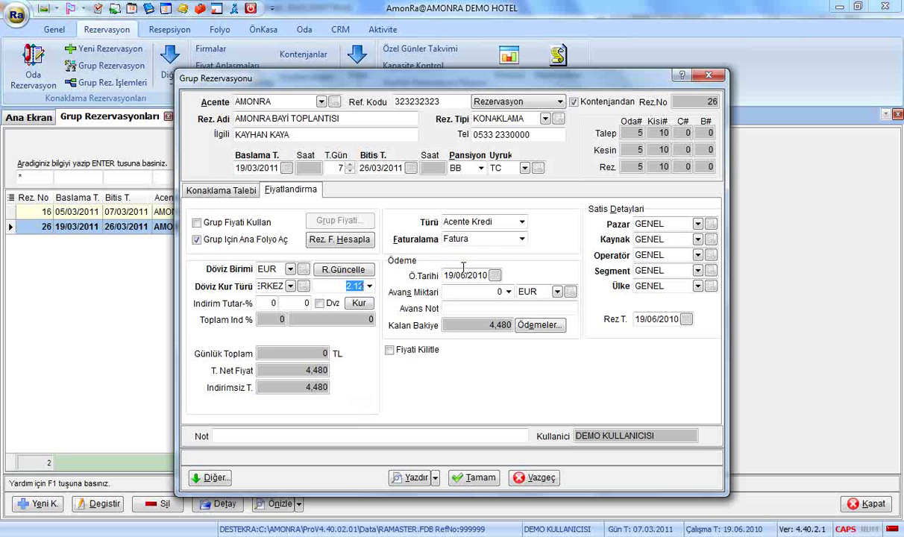
Step: Record a 1,000 EUR advance and turn on Fiyati Kilitle
{"action": "key", "text": "Tab"}
{"action": "left_click", "coordinate": [469, 294]}
{"action": "type", "text": "1000"}
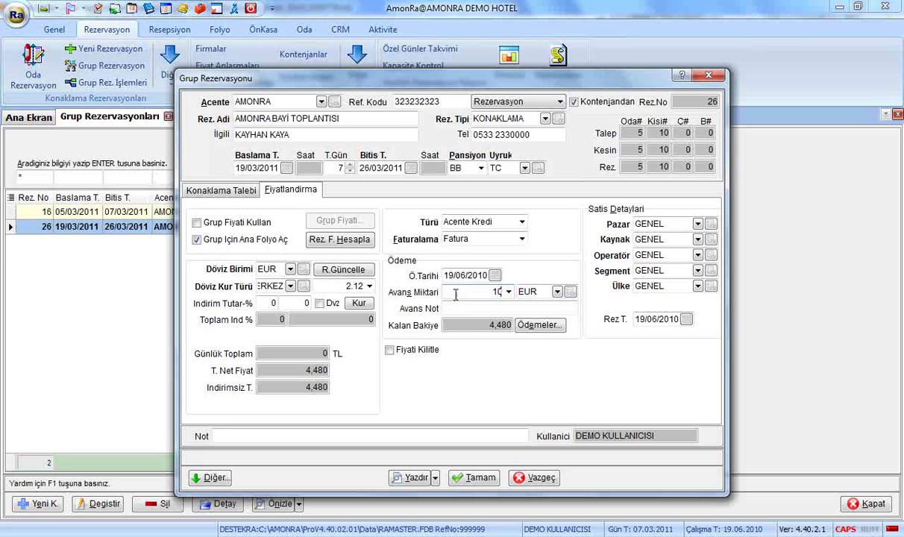
{"action": "left_click", "coordinate": [474, 309]}
{"action": "left_click", "coordinate": [421, 352]}
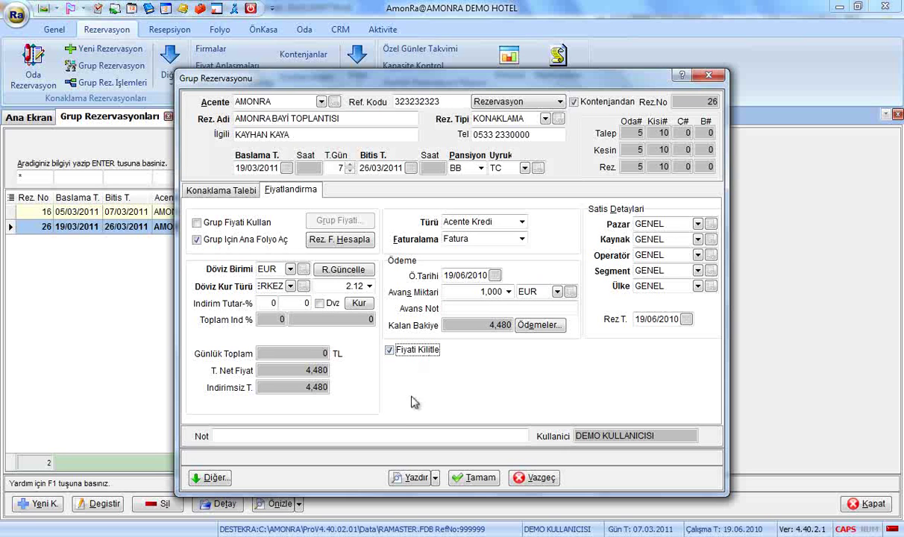
Step: Unlock the price and change the reservation date to 12/06/2010
{"action": "left_click", "coordinate": [420, 355]}
{"action": "left_click", "coordinate": [672, 320]}
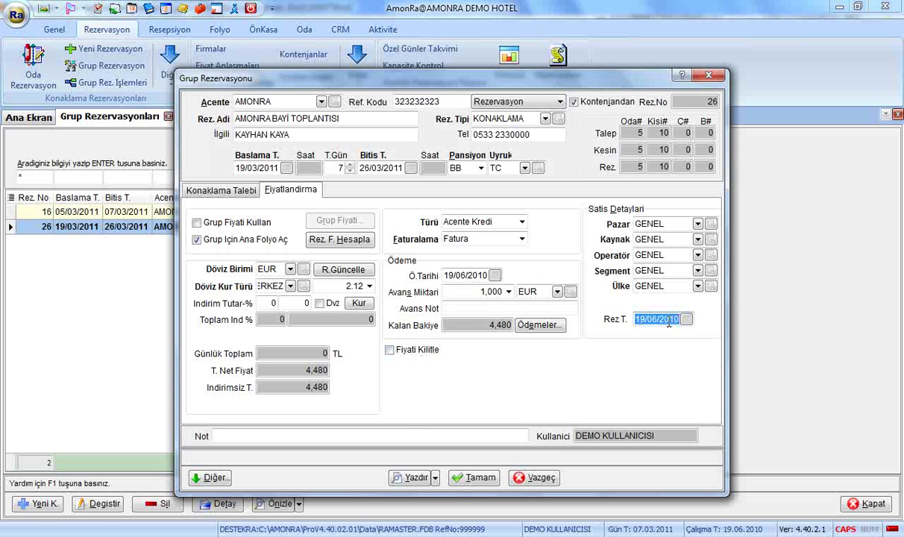
{"action": "type", "text": "12"}
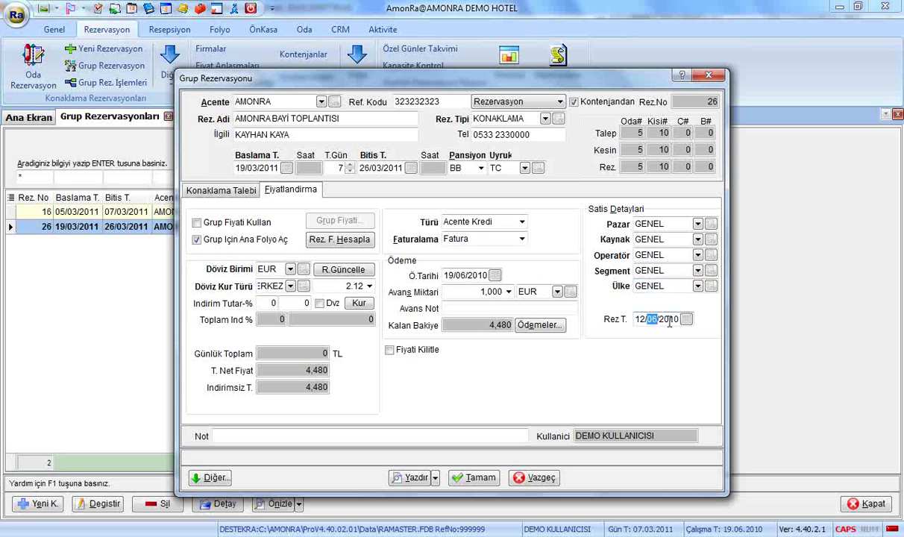
Step: Set the market to ABD, keep GENEL as source, and save the group reservation
{"action": "left_click", "coordinate": [698, 223]}
{"action": "left_click", "coordinate": [690, 255]}
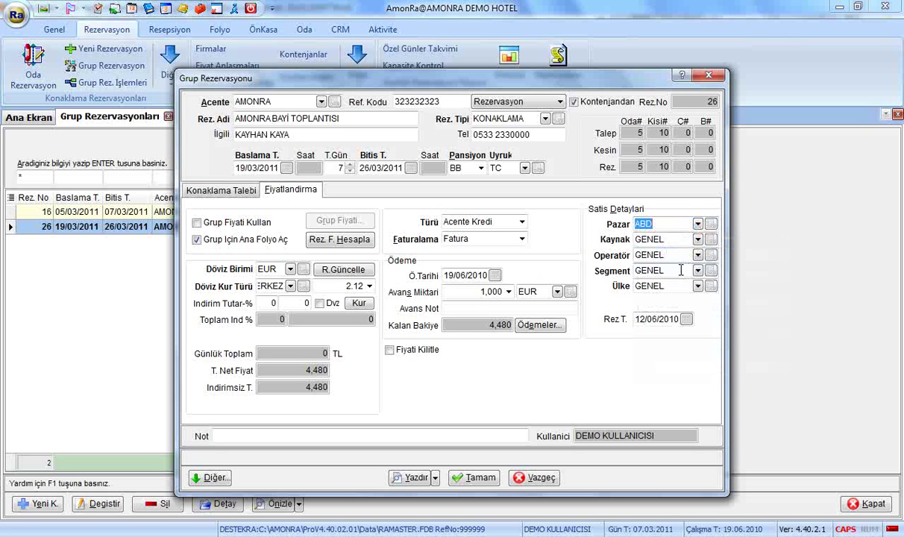
{"action": "left_click", "coordinate": [699, 240]}
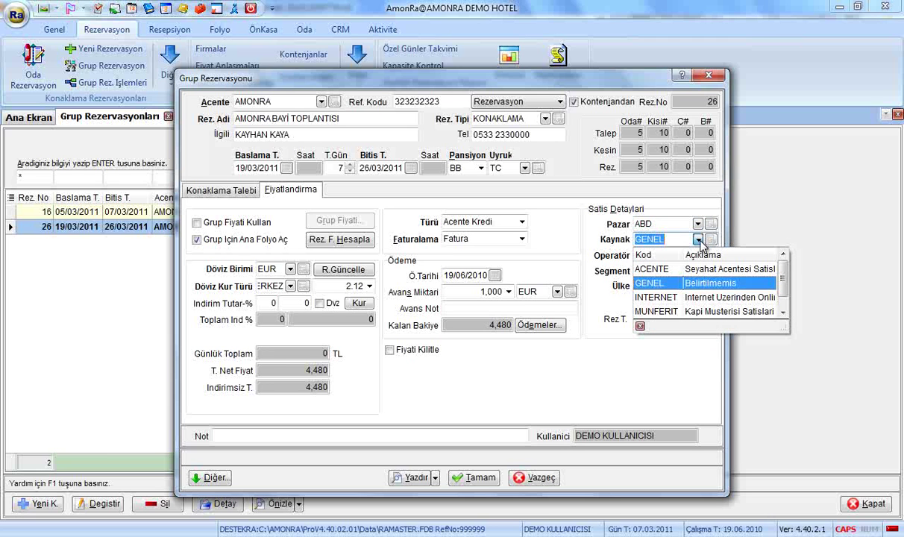
{"action": "left_click", "coordinate": [699, 240]}
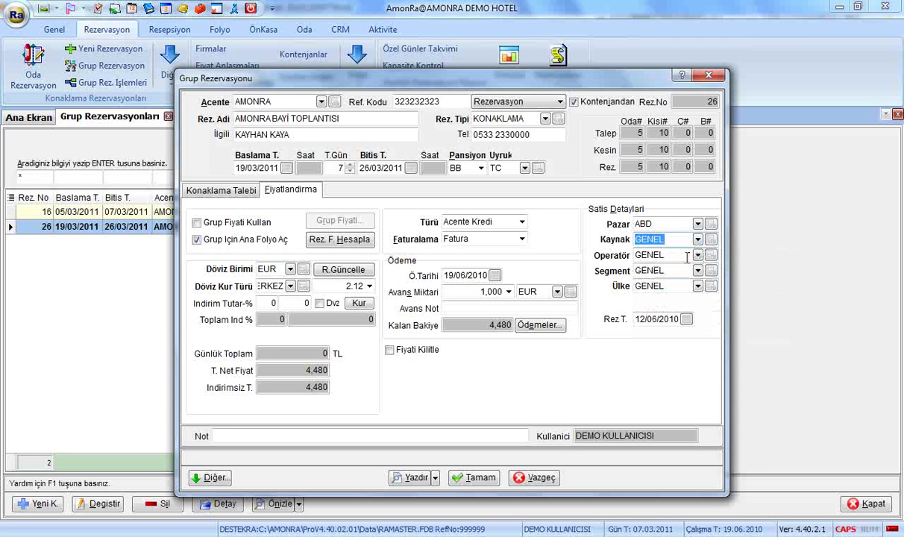
{"action": "left_click", "coordinate": [676, 272]}
{"action": "left_click", "coordinate": [677, 286]}
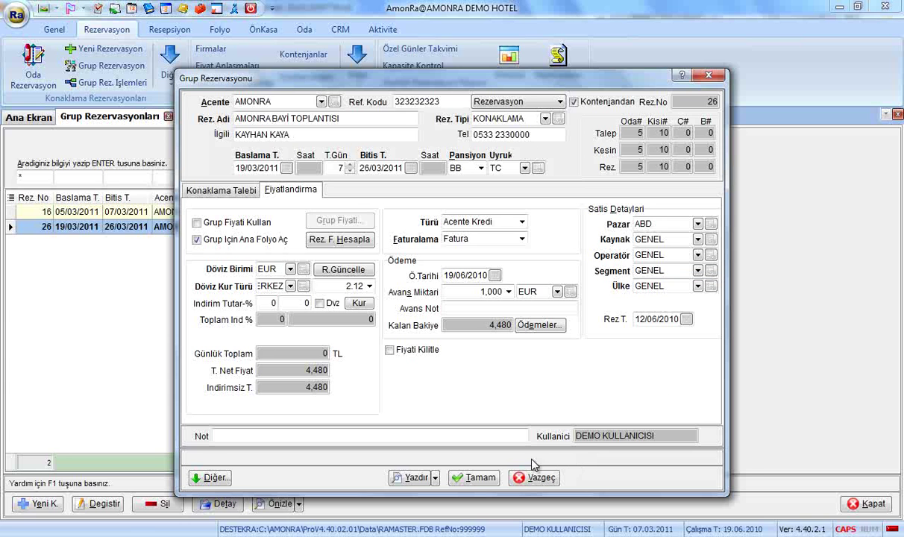
{"action": "left_click", "coordinate": [482, 478]}
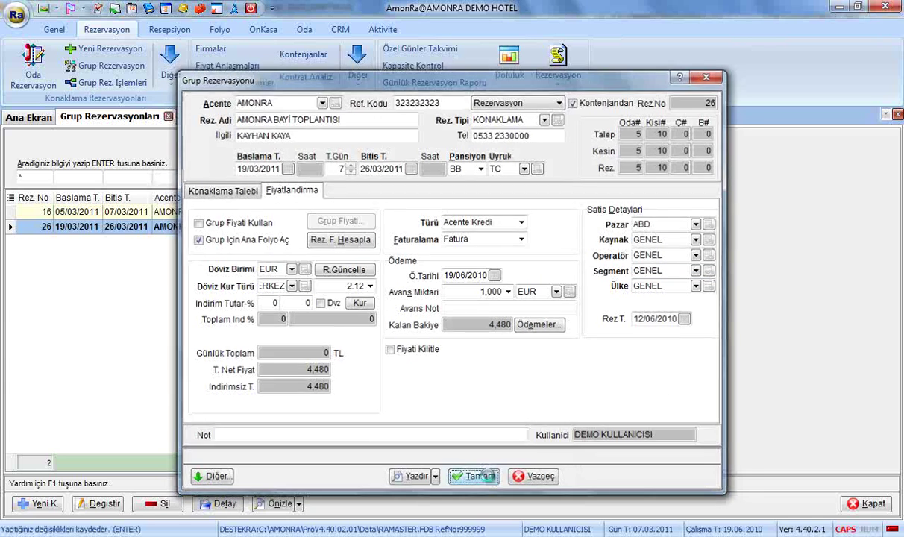